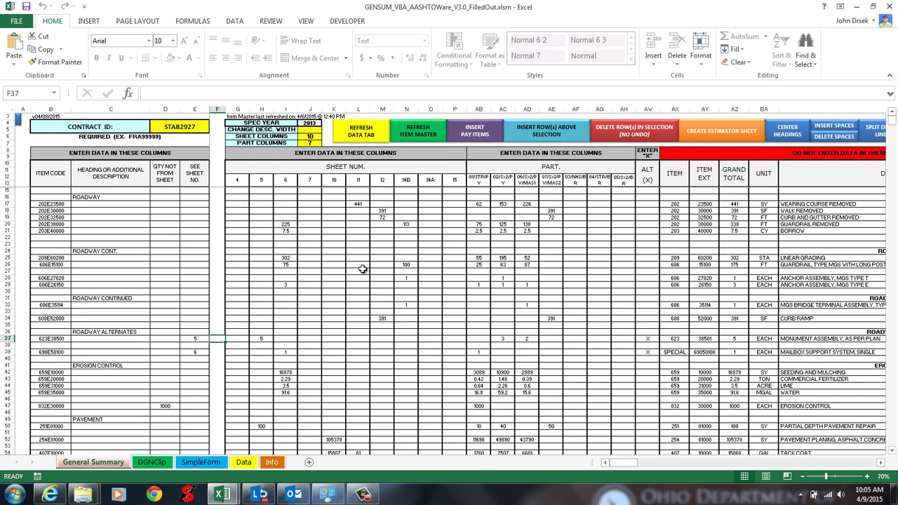
From General Summary, refresh the data tab and build a new Estimator sheet
{"action": "left_click", "coordinate": [201, 462]}
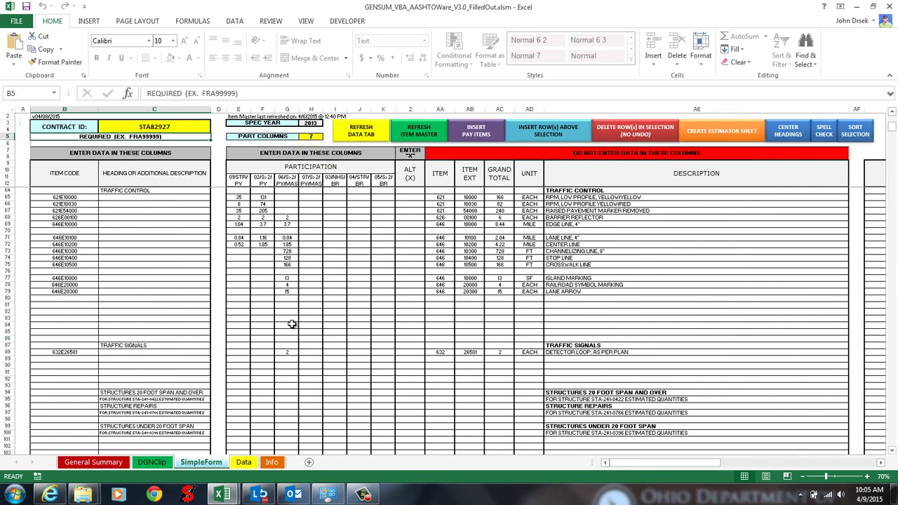
{"action": "left_click", "coordinate": [94, 462]}
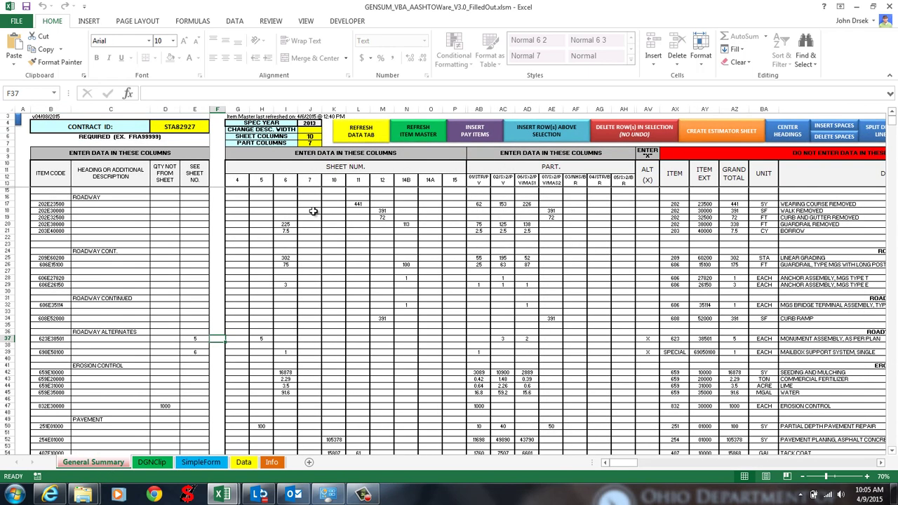
{"action": "left_click", "coordinate": [313, 211]}
{"action": "left_click", "coordinate": [349, 134]}
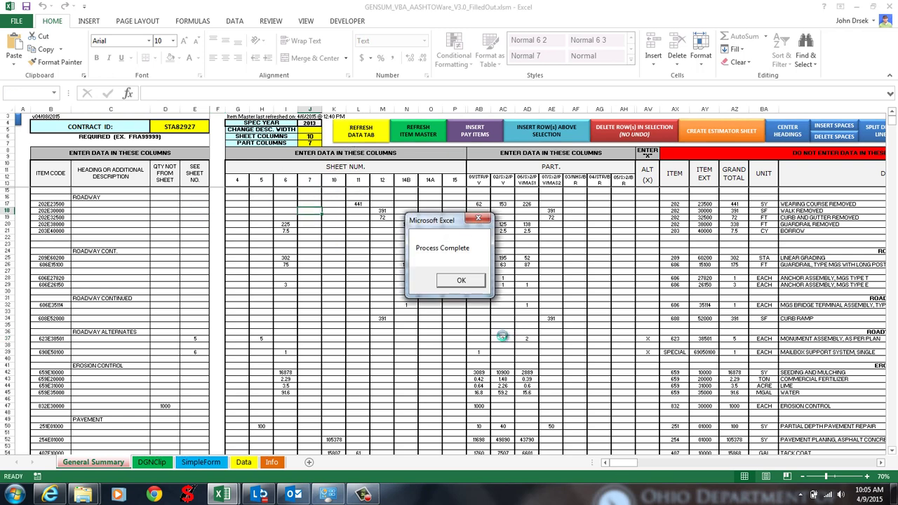
{"action": "left_click", "coordinate": [461, 280]}
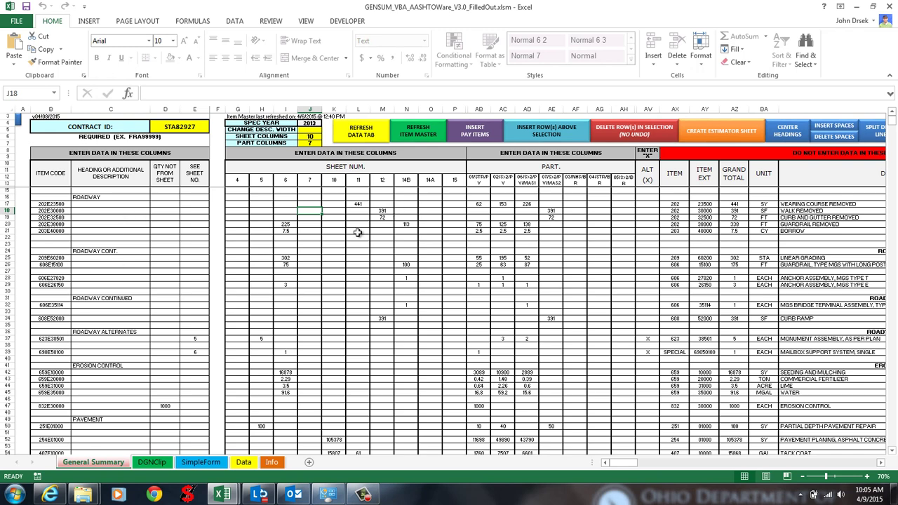
{"action": "left_click", "coordinate": [711, 131]}
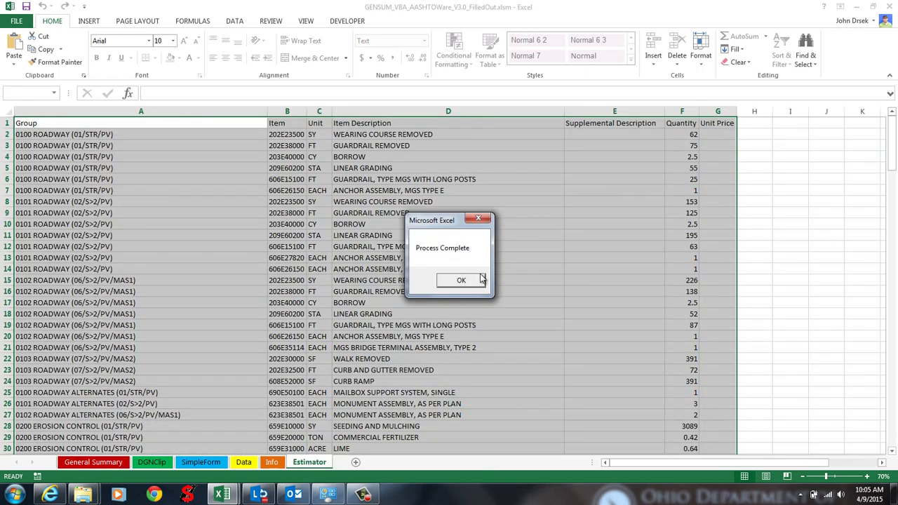
{"action": "left_click", "coordinate": [460, 278]}
Review the Estimator sheet's Group column and ROADWAY entries, then return to General Summary
{"action": "left_click", "coordinate": [210, 256]}
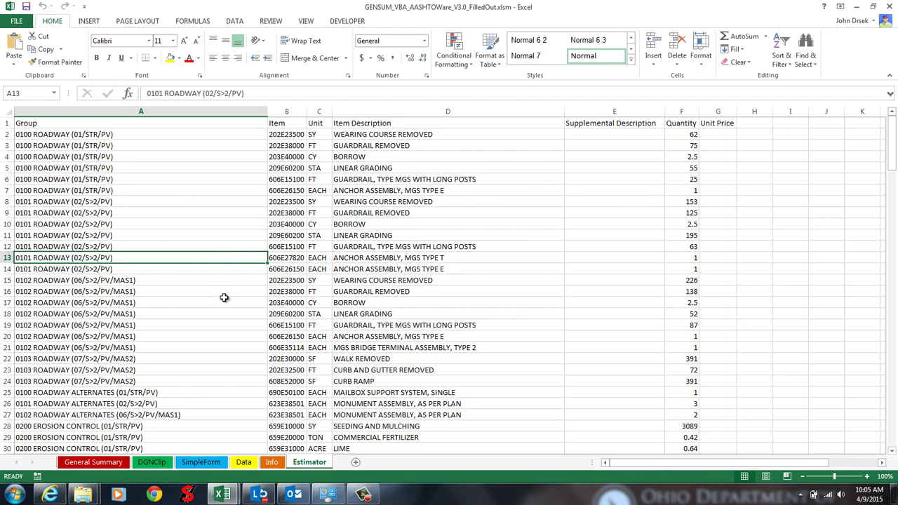
{"action": "left_click", "coordinate": [55, 124]}
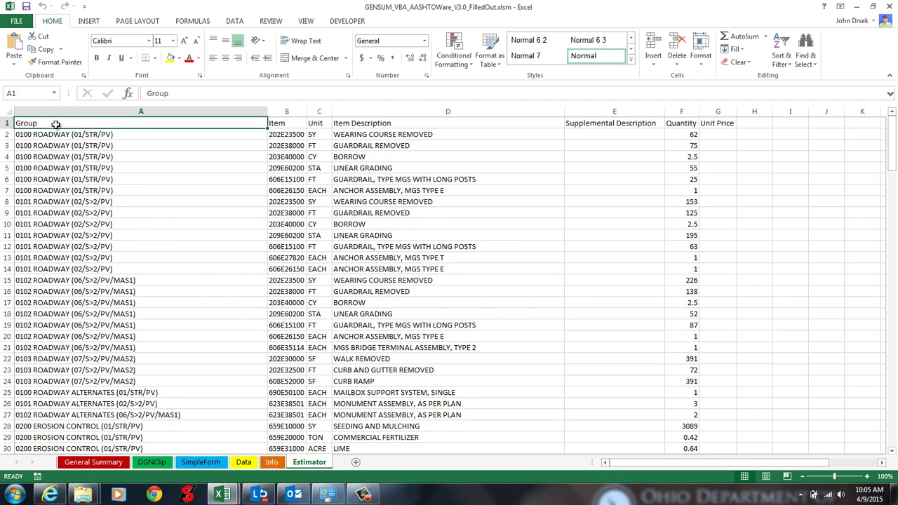
{"action": "left_click", "coordinate": [48, 135]}
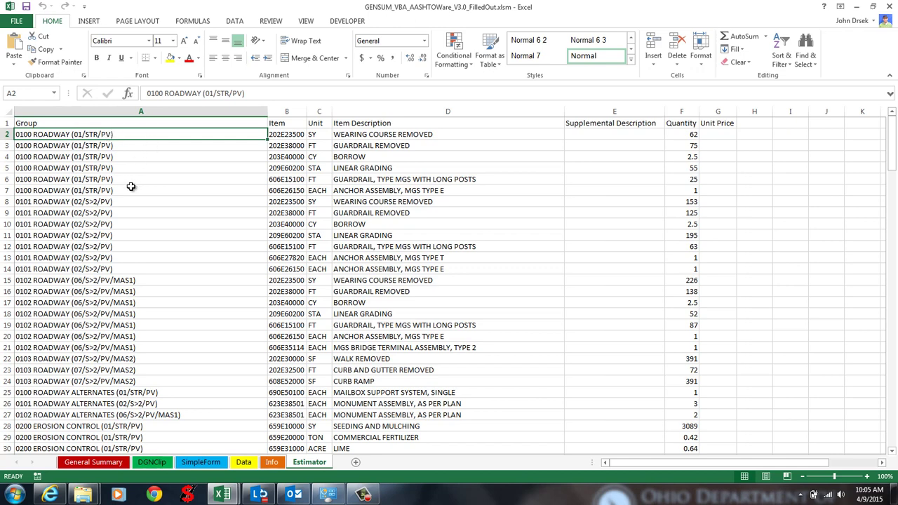
{"action": "scroll", "coordinate": [126, 192], "scroll_direction": "down", "scroll_amount": 1}
{"action": "scroll", "coordinate": [126, 193], "scroll_direction": "up", "scroll_amount": 1}
{"action": "left_click", "coordinate": [92, 463]}
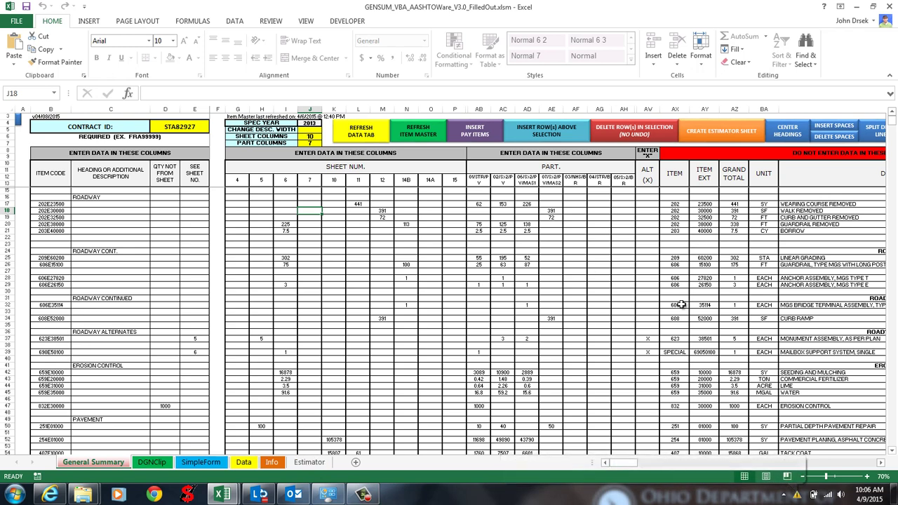
After the sheet-already-exists warning, rename the existing Estimator sheet to Estimator1
{"action": "left_click", "coordinate": [722, 133]}
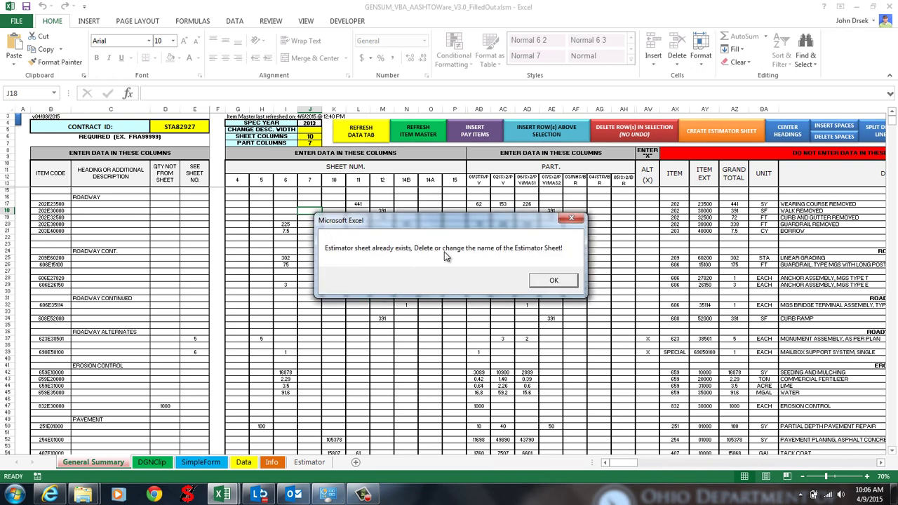
{"action": "left_click", "coordinate": [568, 281]}
{"action": "left_click", "coordinate": [315, 462]}
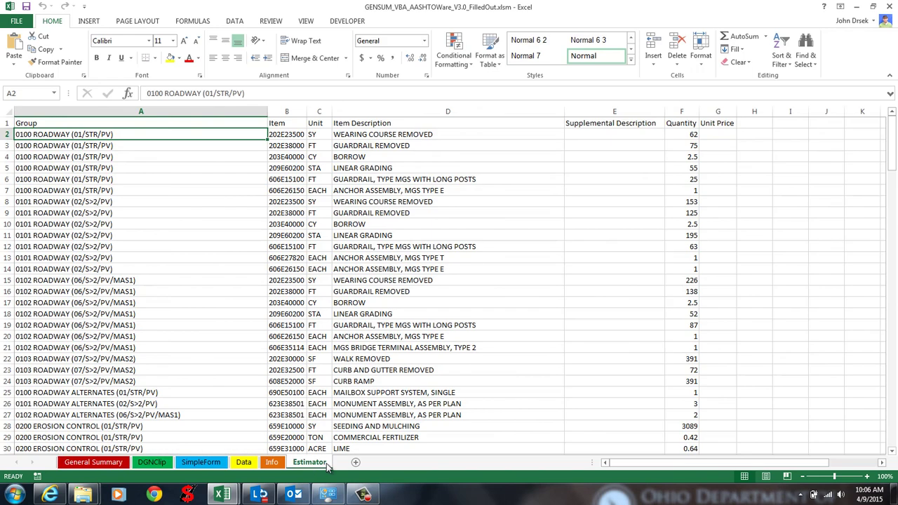
{"action": "double_click", "coordinate": [327, 464]}
{"action": "key", "text": "Escape"}
{"action": "double_click", "coordinate": [327, 464]}
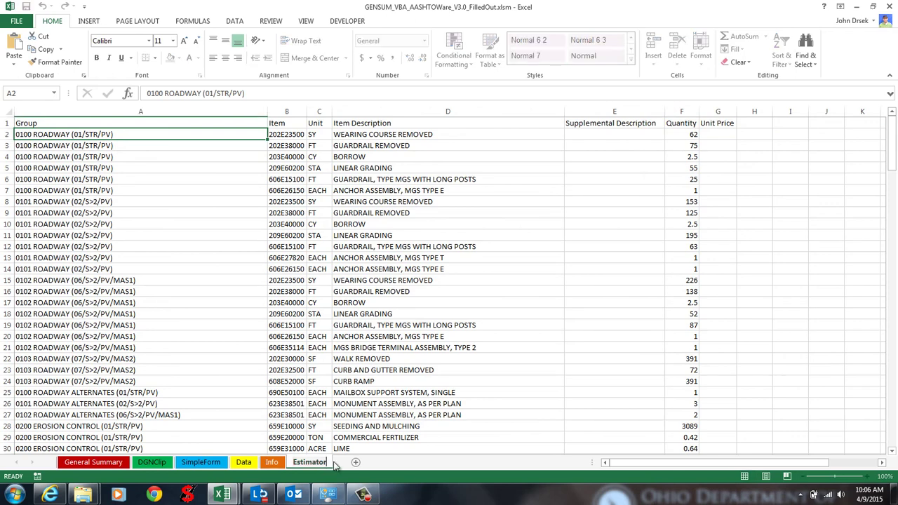
{"action": "key", "text": "Return"}
Create a fresh Estimator sheet from General Summary
{"action": "left_click", "coordinate": [71, 464]}
{"action": "left_click", "coordinate": [696, 136]}
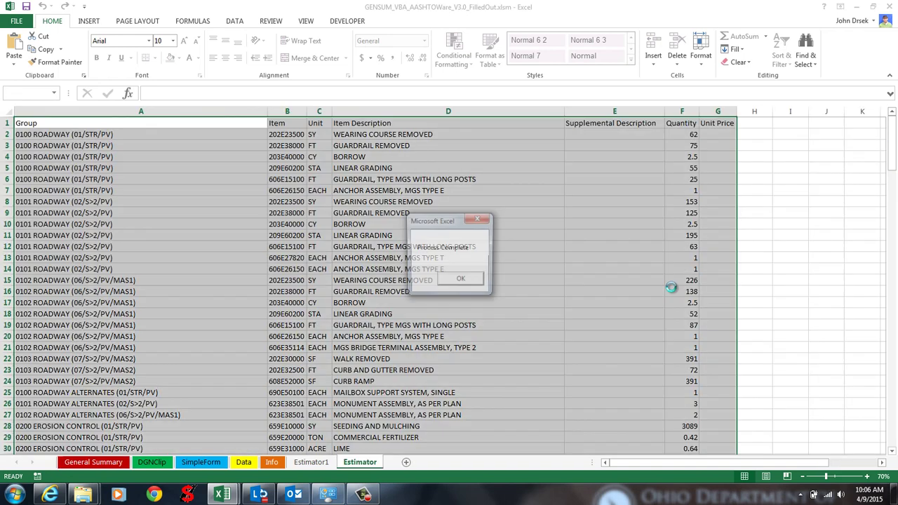
{"action": "left_click", "coordinate": [462, 281]}
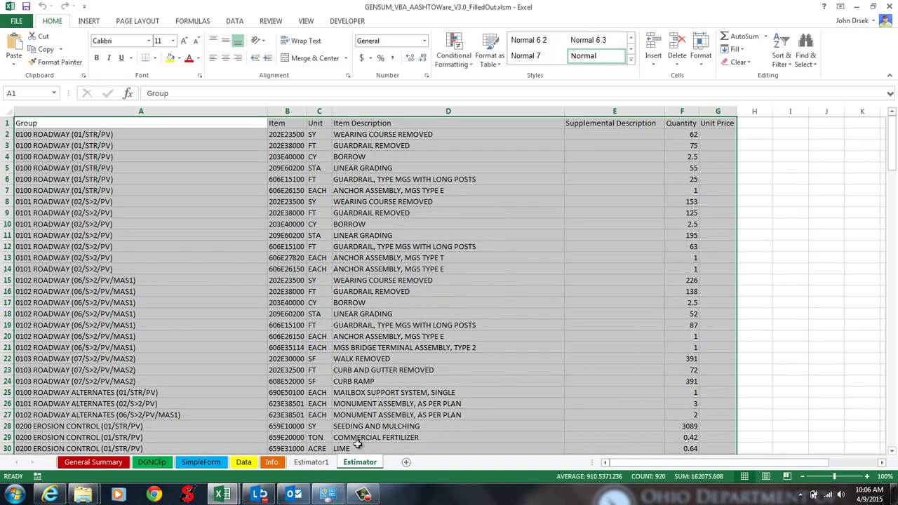
Delete the old Estimator1 sheet and save the workbook
{"action": "left_click", "coordinate": [322, 460]}
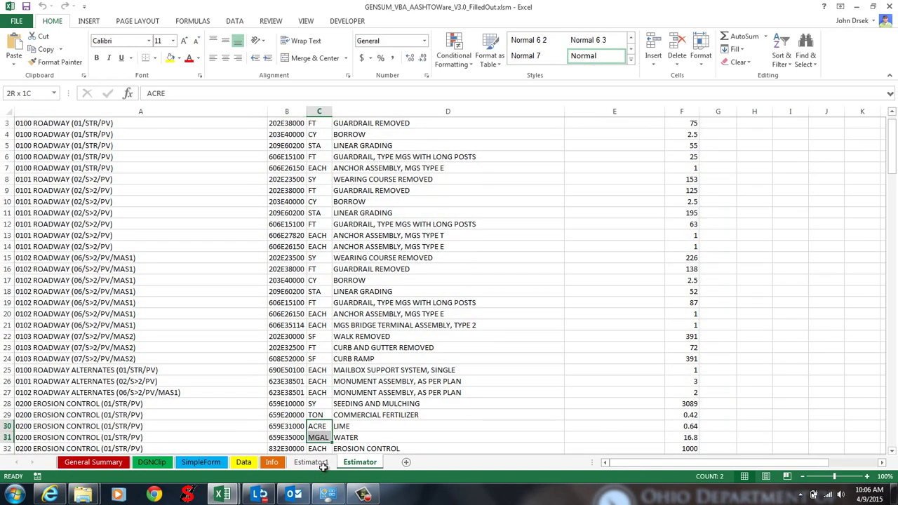
{"action": "right_click", "coordinate": [324, 468]}
{"action": "left_click", "coordinate": [324, 467]}
{"action": "right_click", "coordinate": [312, 465]}
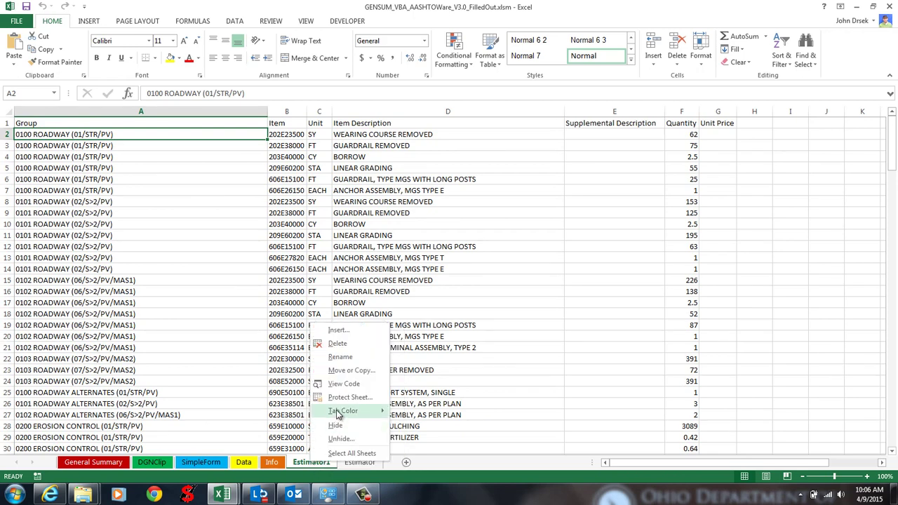
{"action": "left_click", "coordinate": [358, 345]}
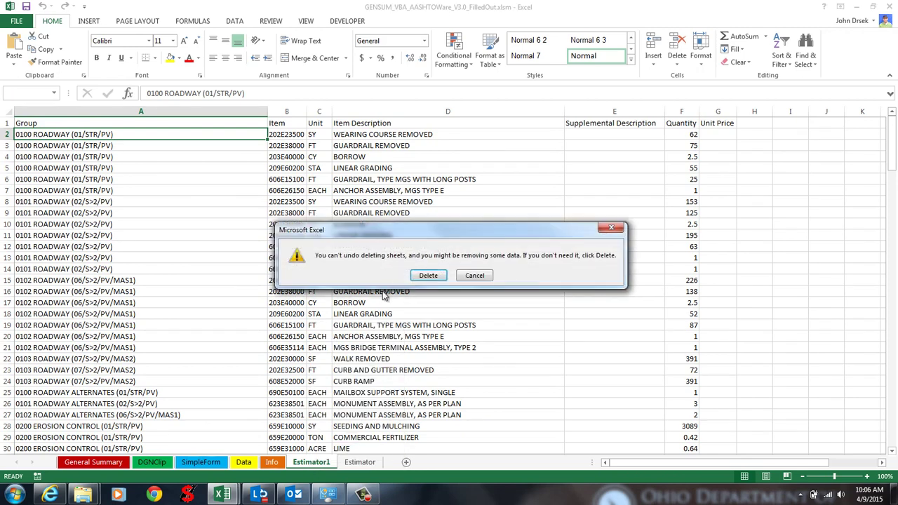
{"action": "left_click", "coordinate": [428, 275]}
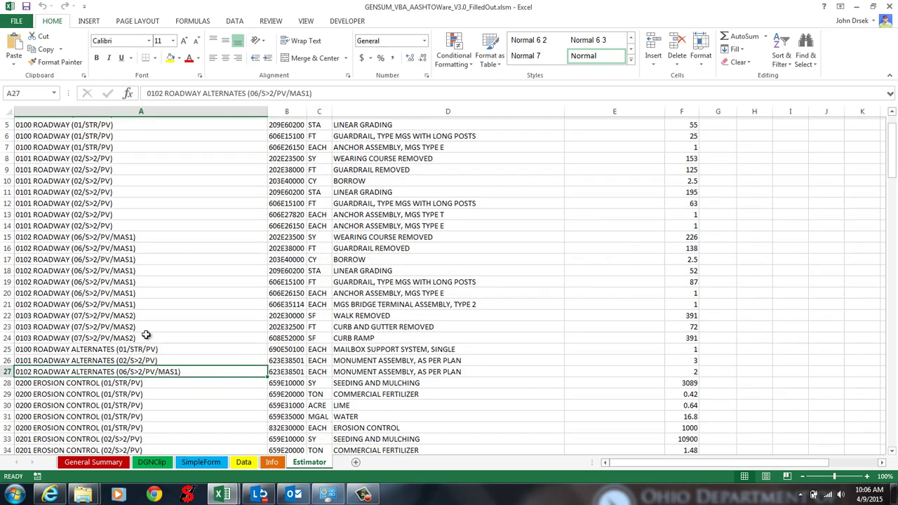
{"action": "left_click", "coordinate": [26, 7]}
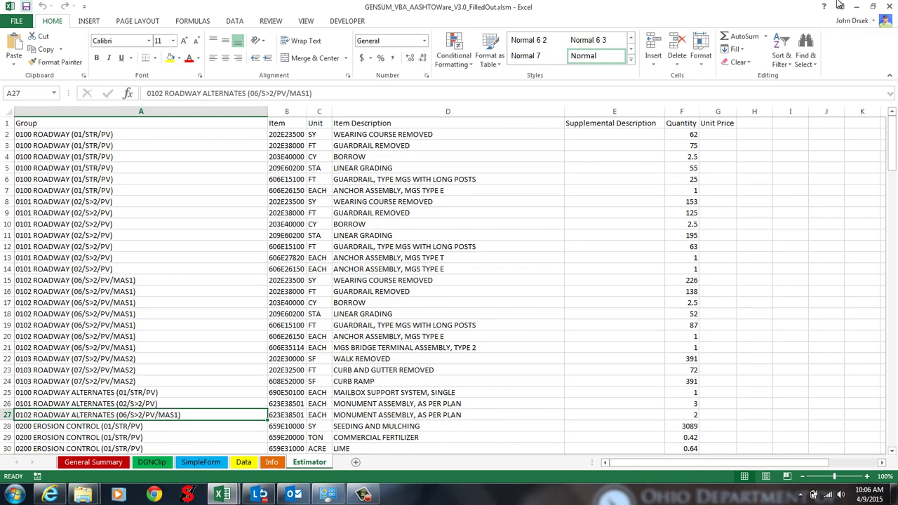
Close Excel, launch AASHTOWare Project Estimator and sign in with the account password
{"action": "left_click", "coordinate": [889, 7]}
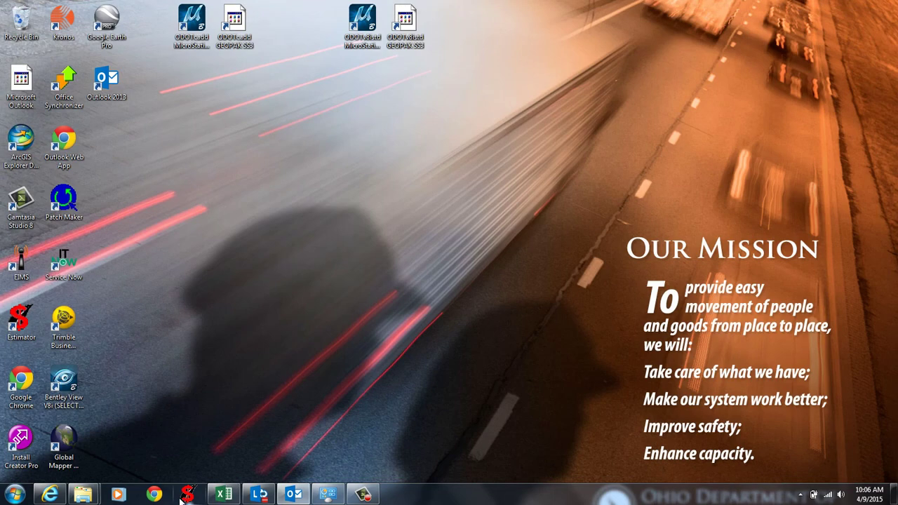
{"action": "left_click", "coordinate": [187, 495]}
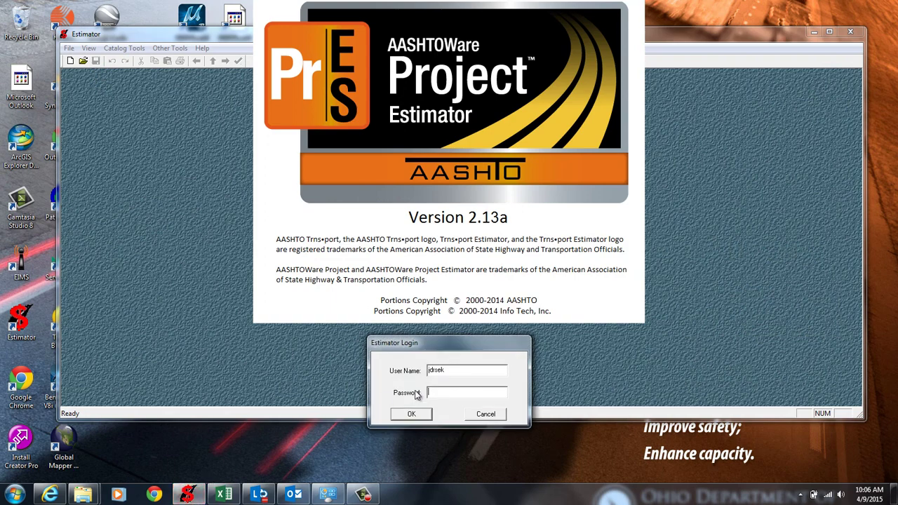
{"action": "type", "text": "***"}
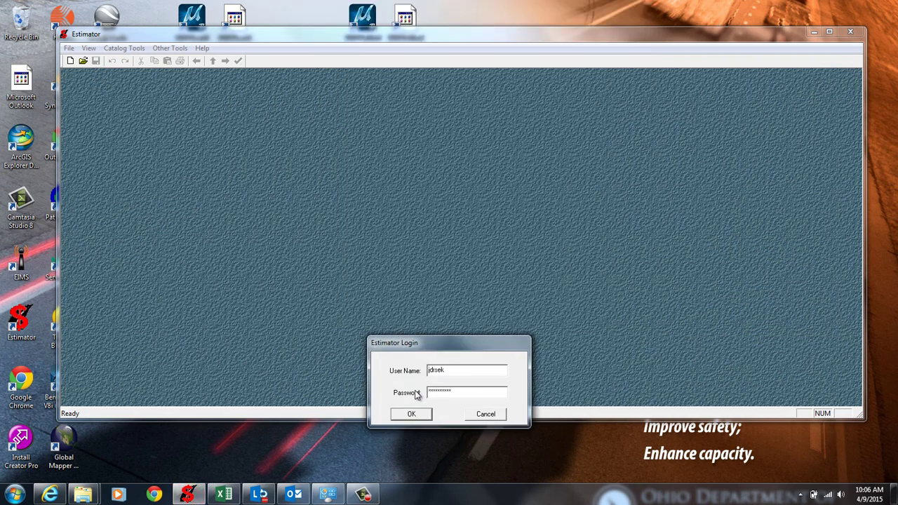
{"action": "key", "text": "Return"}
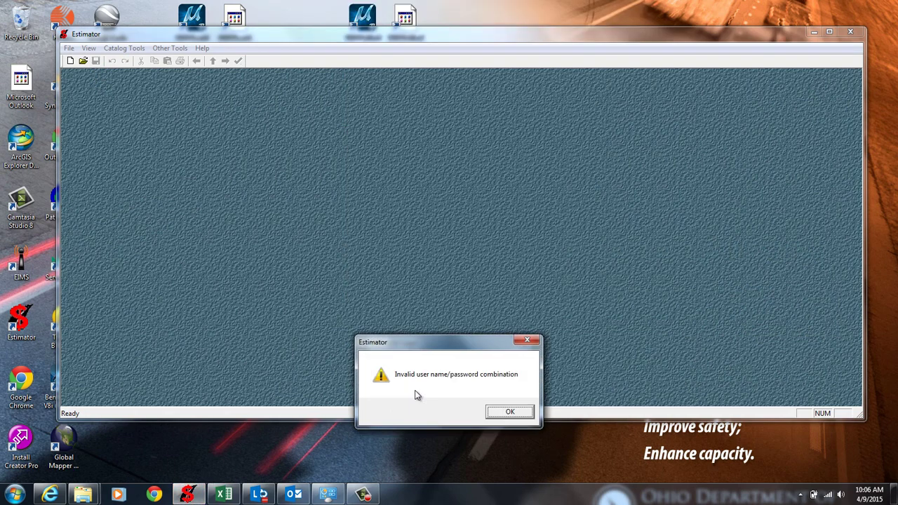
{"action": "key", "text": "Return"}
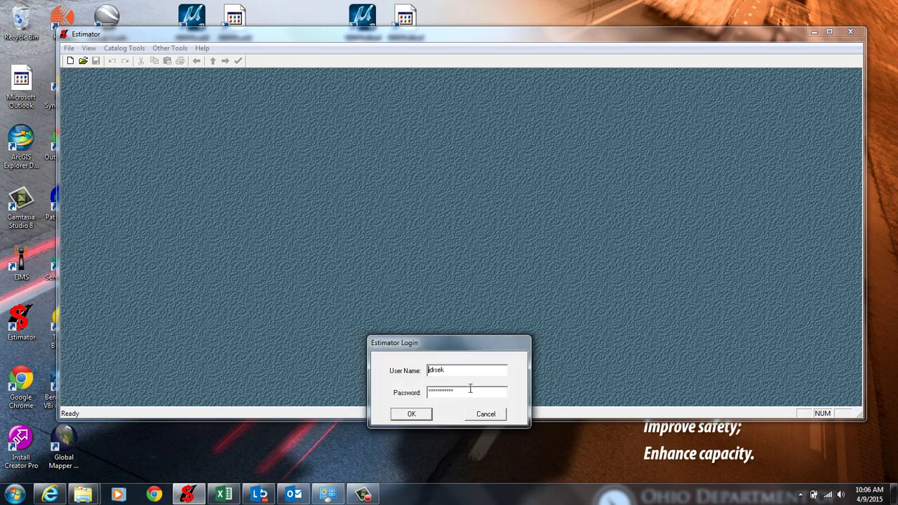
{"action": "double_click", "coordinate": [470, 389]}
{"action": "type", "text": "*****"}
{"action": "key", "text": "Return"}
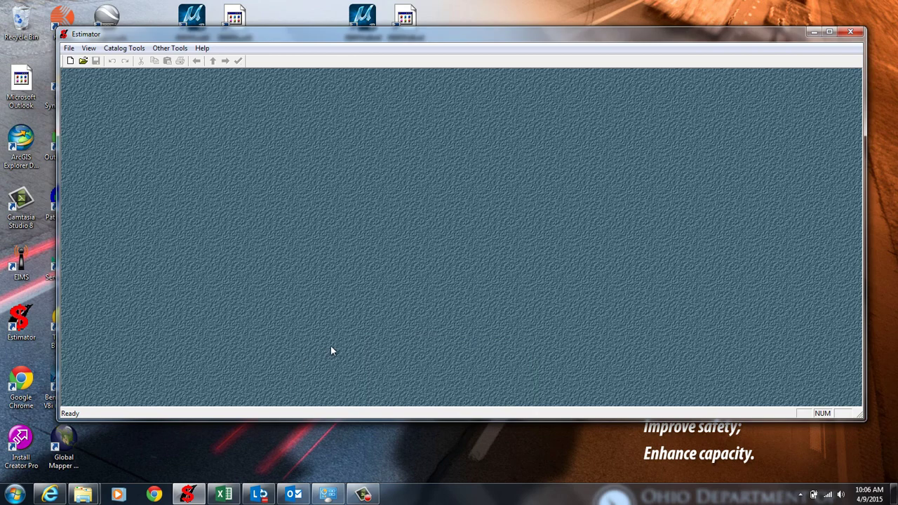
Check the About box to confirm Estimator version 2.13a
{"action": "left_click", "coordinate": [68, 48]}
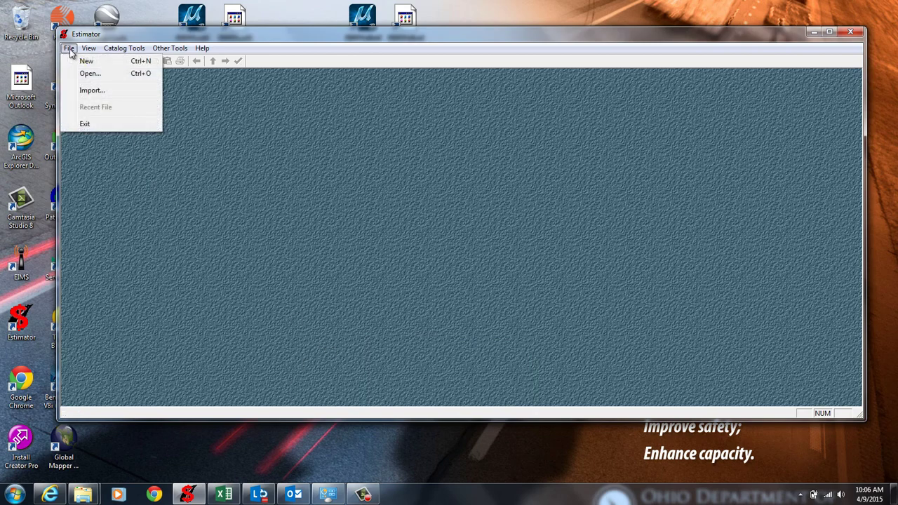
{"action": "mouse_move", "coordinate": [155, 50]}
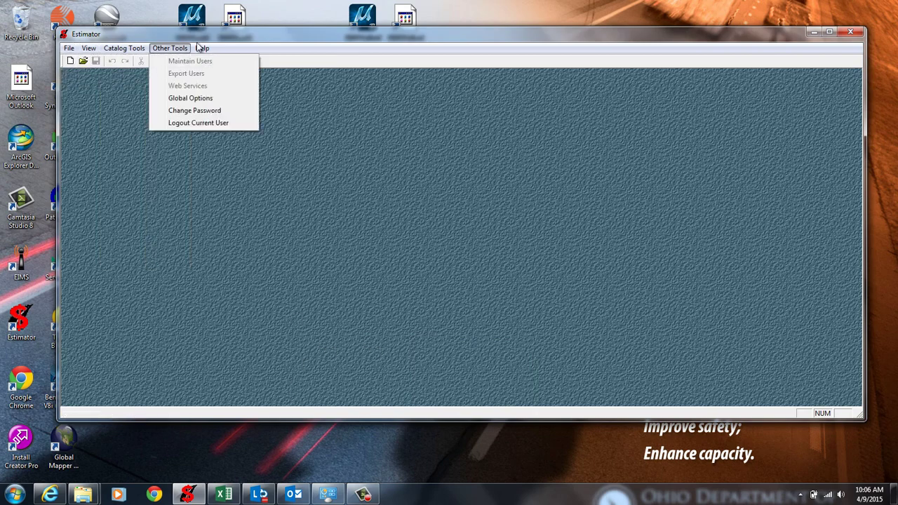
{"action": "mouse_move", "coordinate": [202, 47]}
{"action": "left_click", "coordinate": [218, 79]}
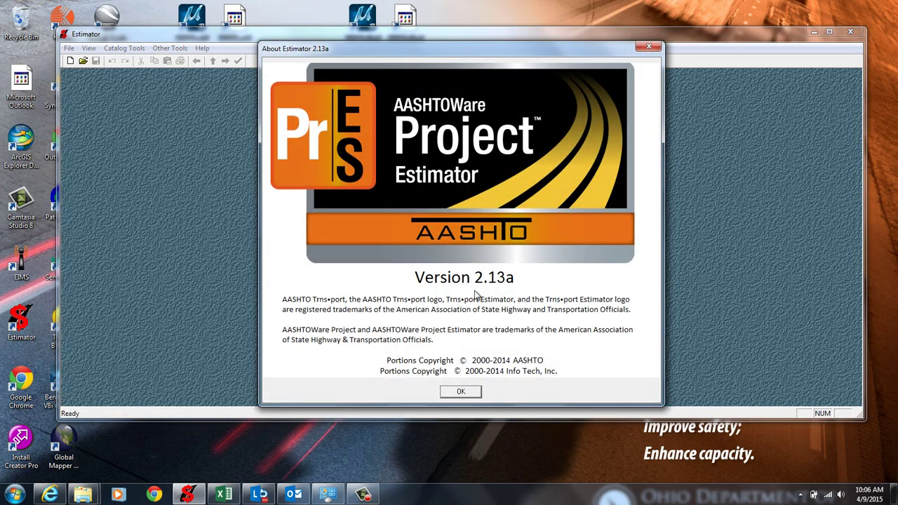
{"action": "left_click", "coordinate": [476, 393]}
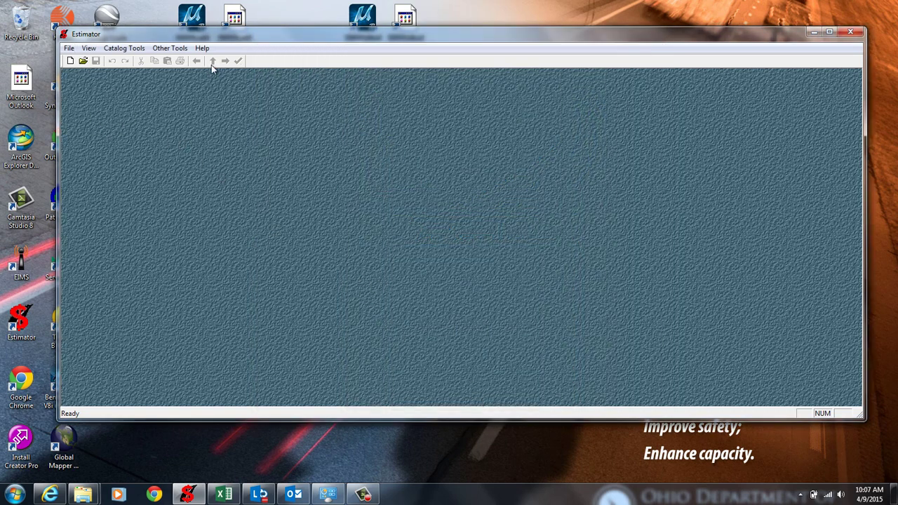
Bring up the Import dialog with Look in set to the Training folder
{"action": "left_click", "coordinate": [68, 48]}
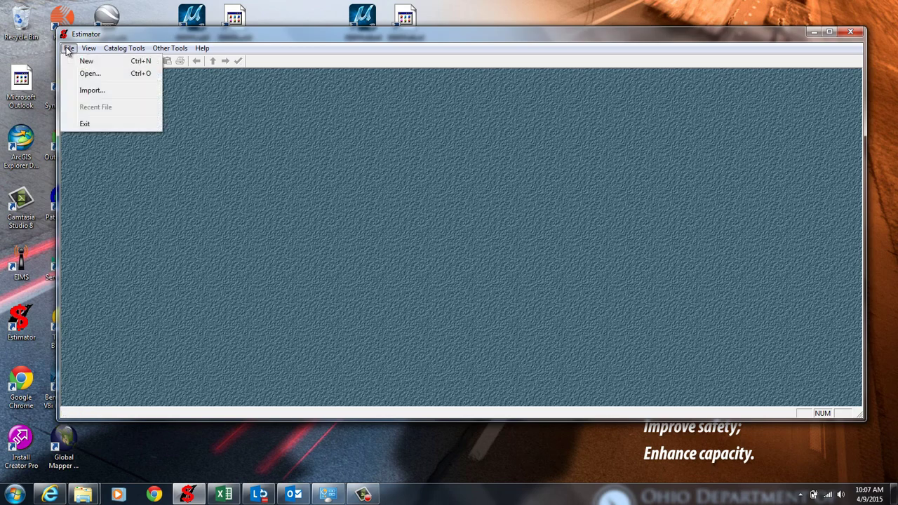
{"action": "left_click", "coordinate": [92, 90]}
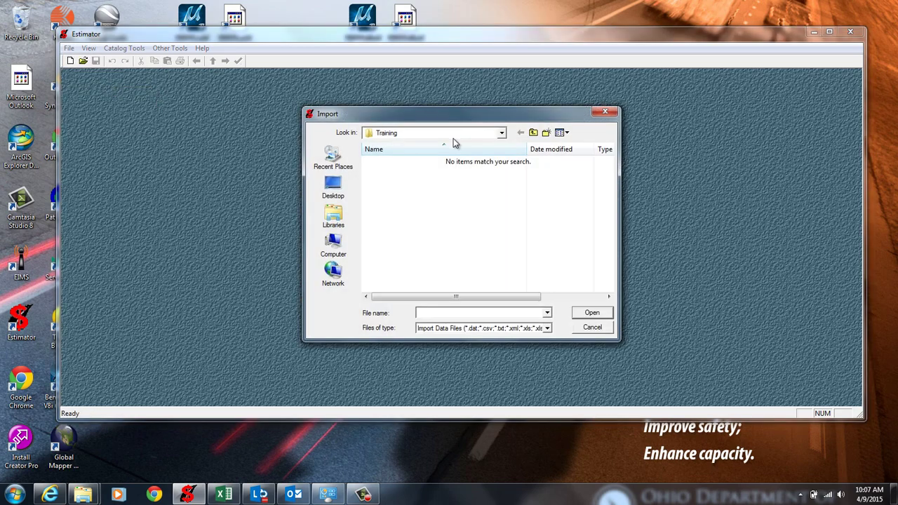
{"action": "left_click", "coordinate": [605, 112]}
{"action": "left_click", "coordinate": [69, 48]}
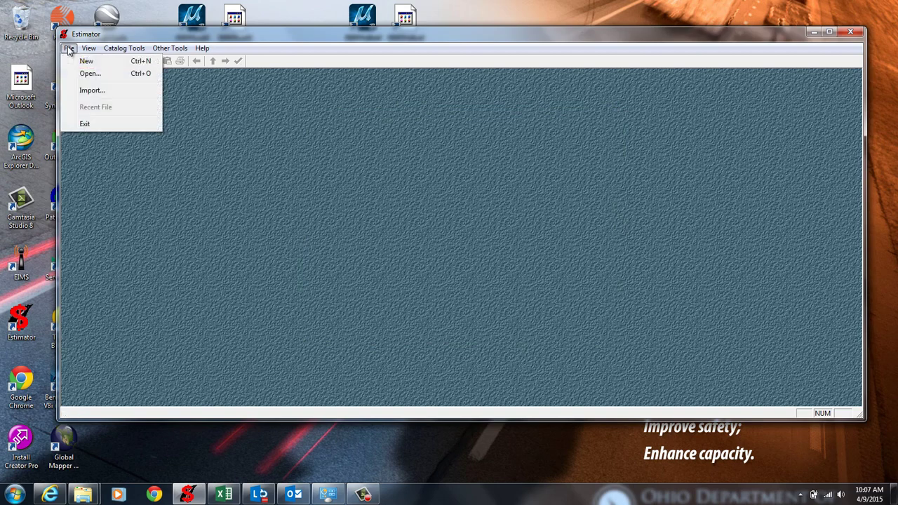
{"action": "left_click", "coordinate": [90, 90]}
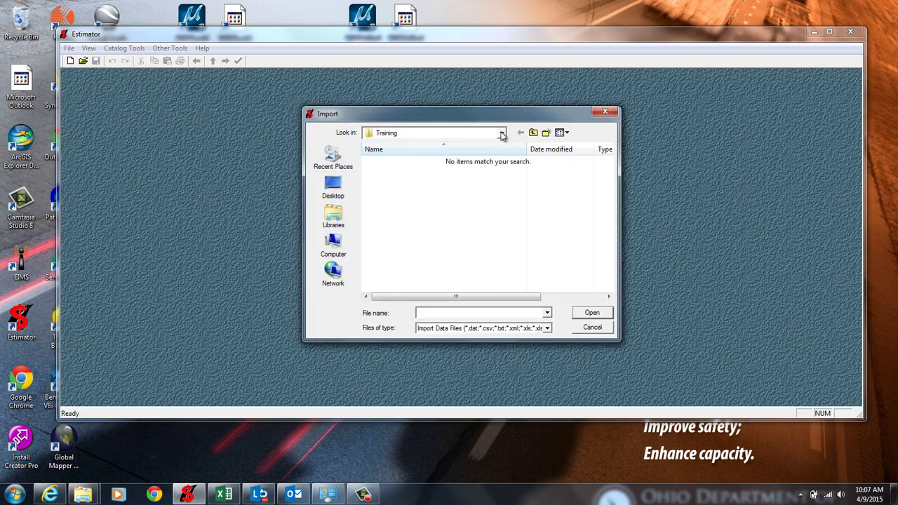
{"action": "left_click", "coordinate": [500, 133]}
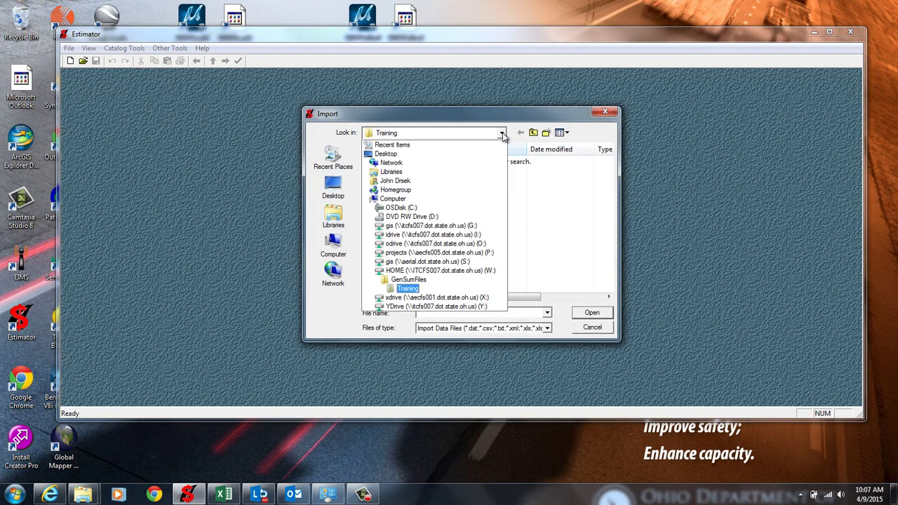
{"action": "left_click", "coordinate": [413, 289]}
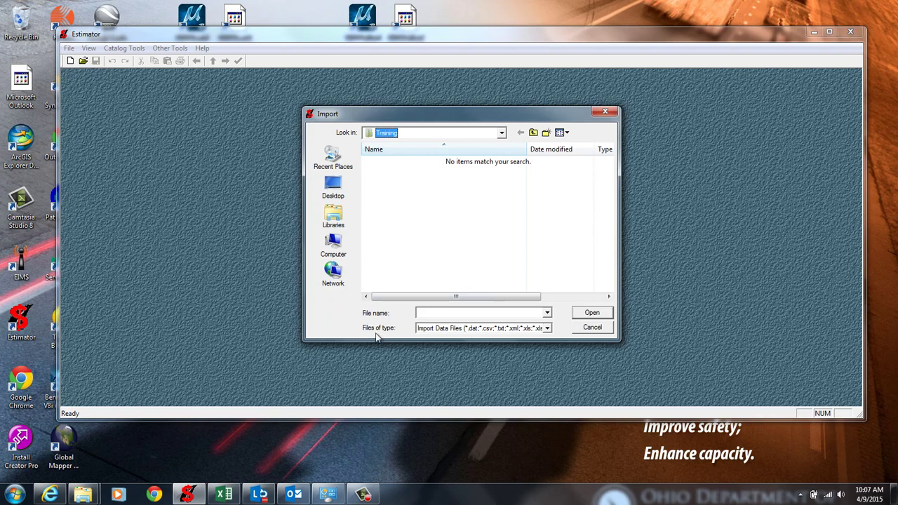
List All Files and select GENSUM_VBA_AASHTOWare_V3.0_FilledOut.xlsm
{"action": "left_click", "coordinate": [546, 329]}
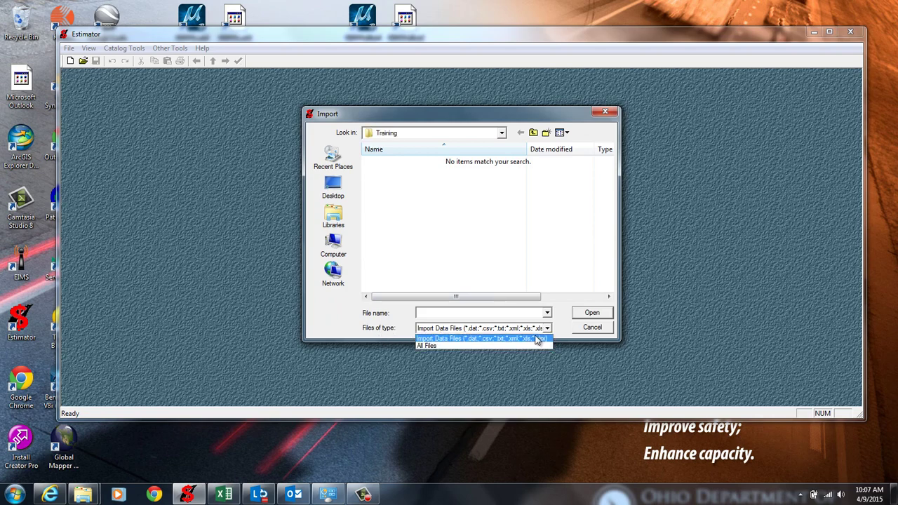
{"action": "left_click", "coordinate": [423, 346]}
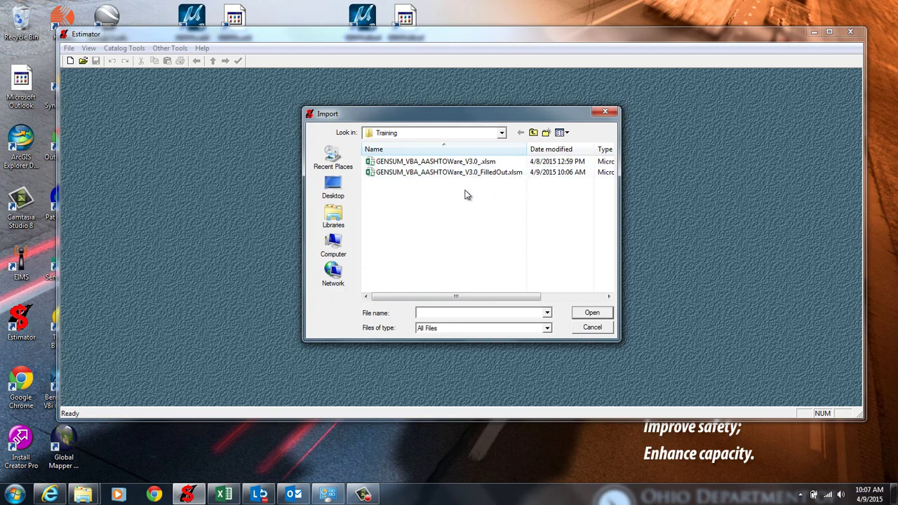
{"action": "left_click", "coordinate": [421, 174]}
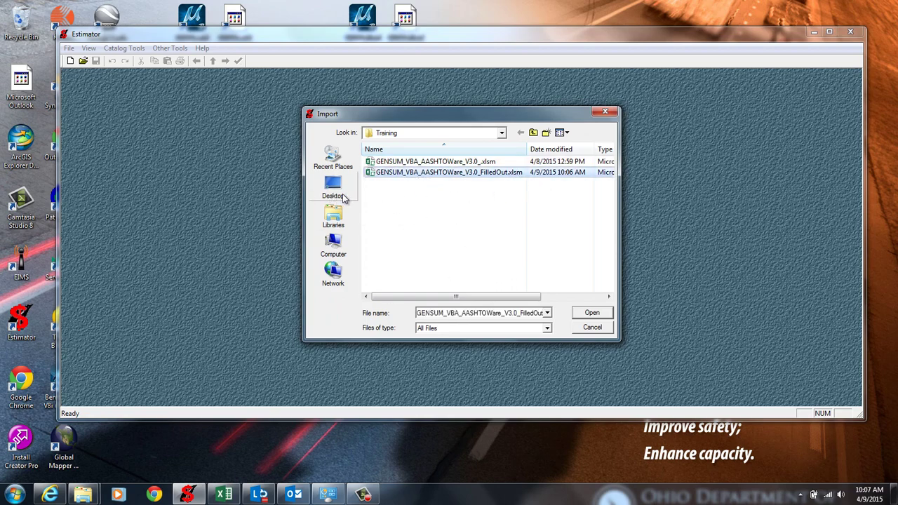
Import the workbook as an Estimate, taking Item data from the Estimator worksheet
{"action": "left_click", "coordinate": [592, 314]}
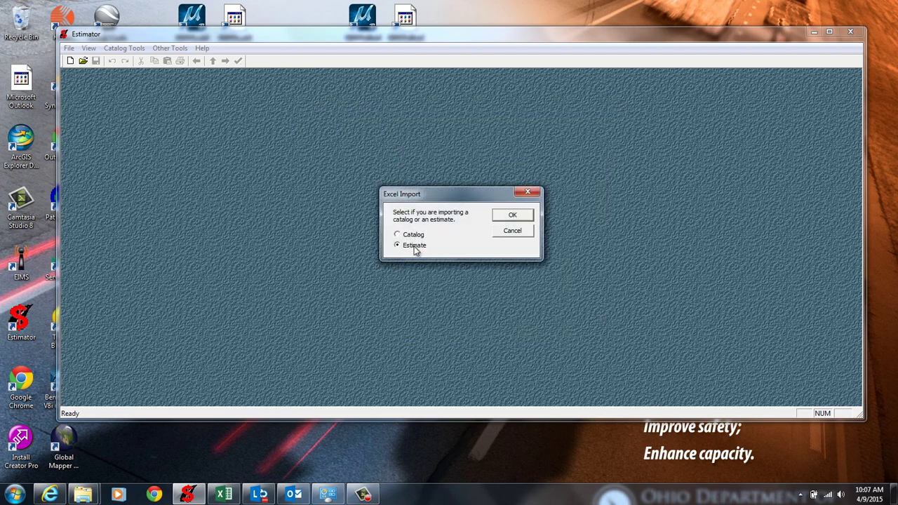
{"action": "left_click", "coordinate": [521, 216]}
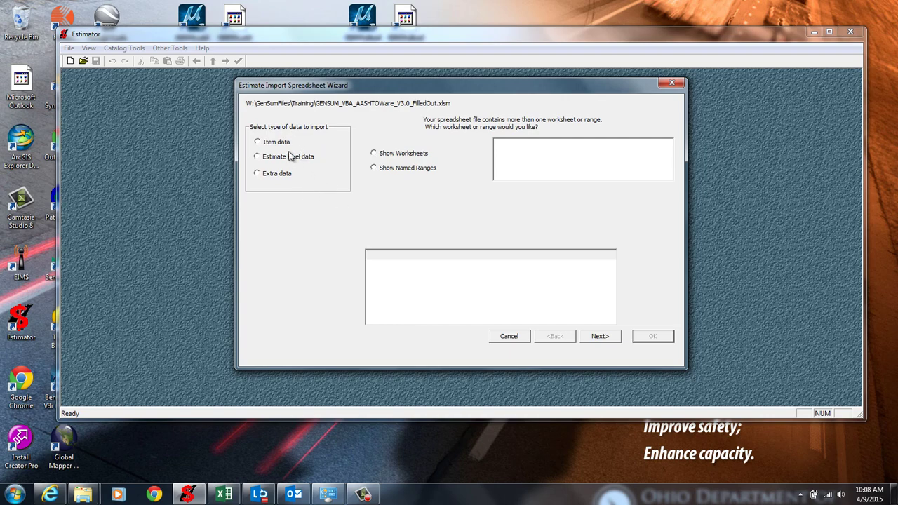
{"action": "left_click", "coordinate": [264, 143]}
{"action": "left_click", "coordinate": [375, 154]}
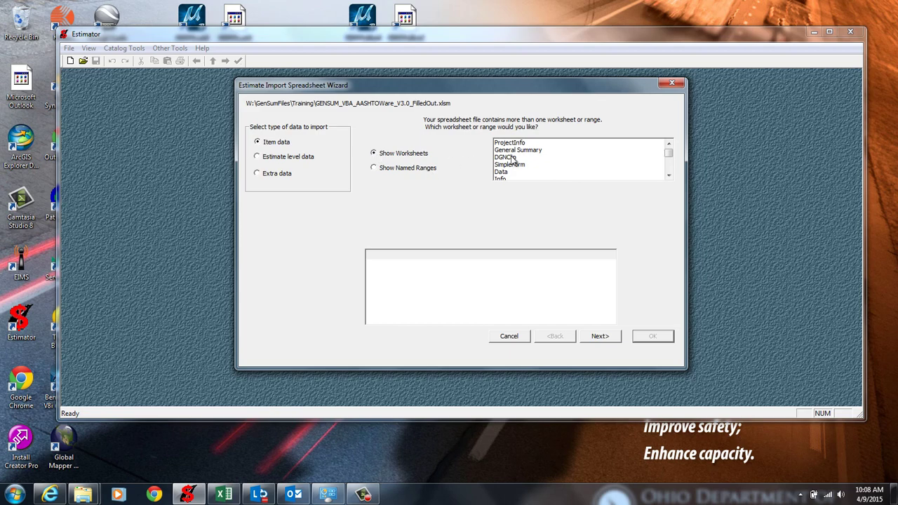
{"action": "scroll", "coordinate": [669, 156], "scroll_direction": "down", "scroll_amount": 1}
{"action": "left_click_drag", "start_coordinate": [669, 156], "coordinate": [669, 174]}
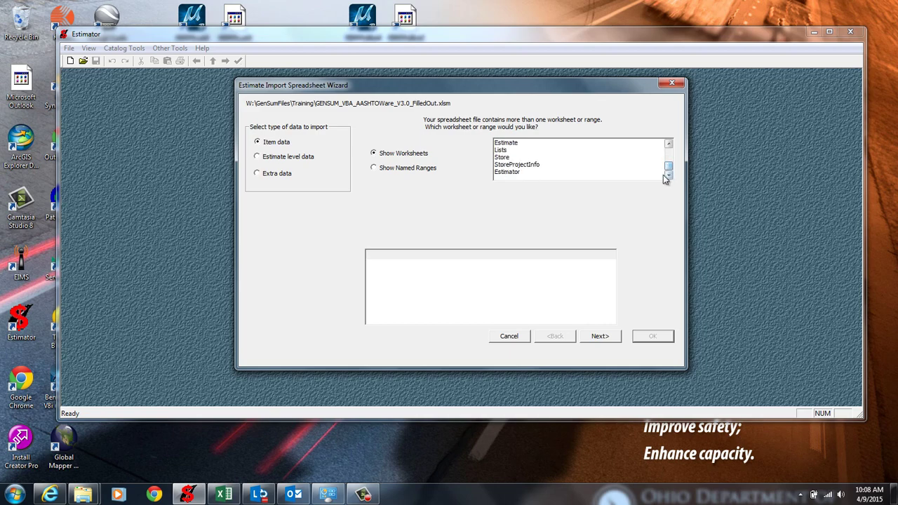
{"action": "left_click", "coordinate": [516, 172]}
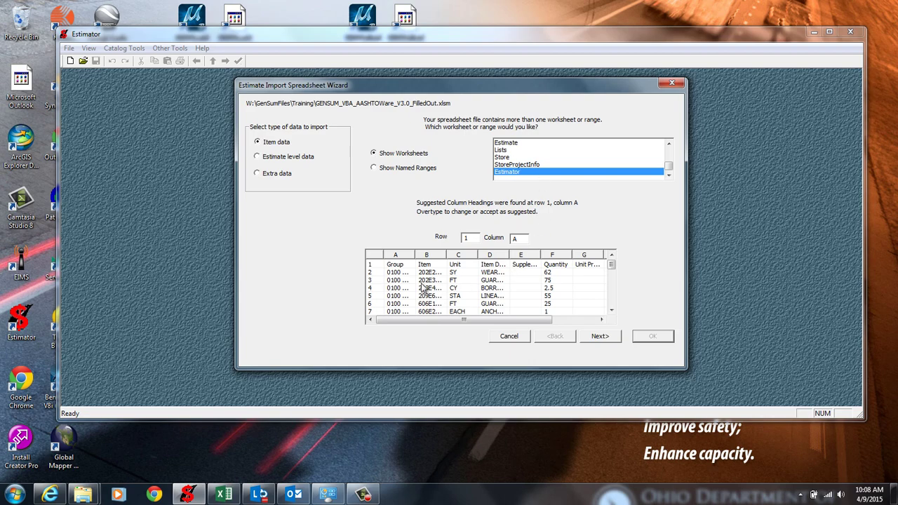
{"action": "left_click", "coordinate": [599, 336]}
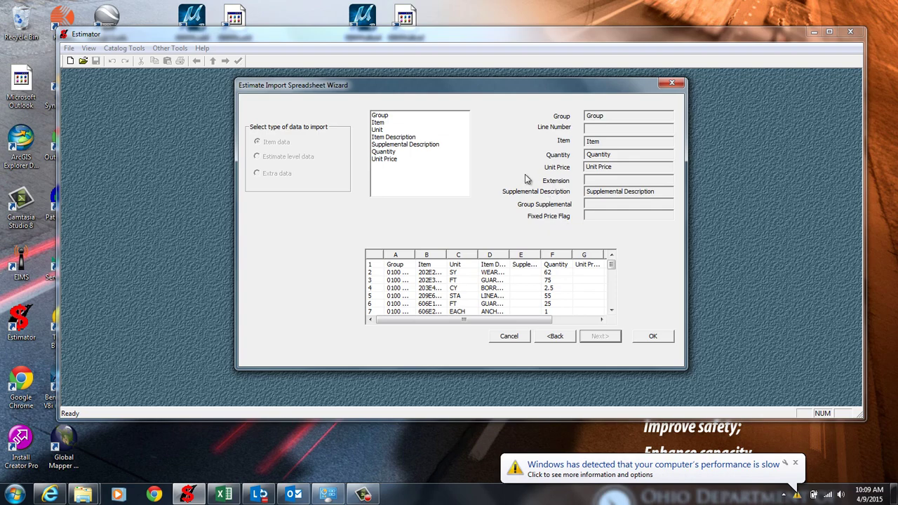
Replace the Group field mapping with the spreadsheet's Group column and finish the import
{"action": "double_click", "coordinate": [604, 117]}
{"action": "key", "text": "Delete"}
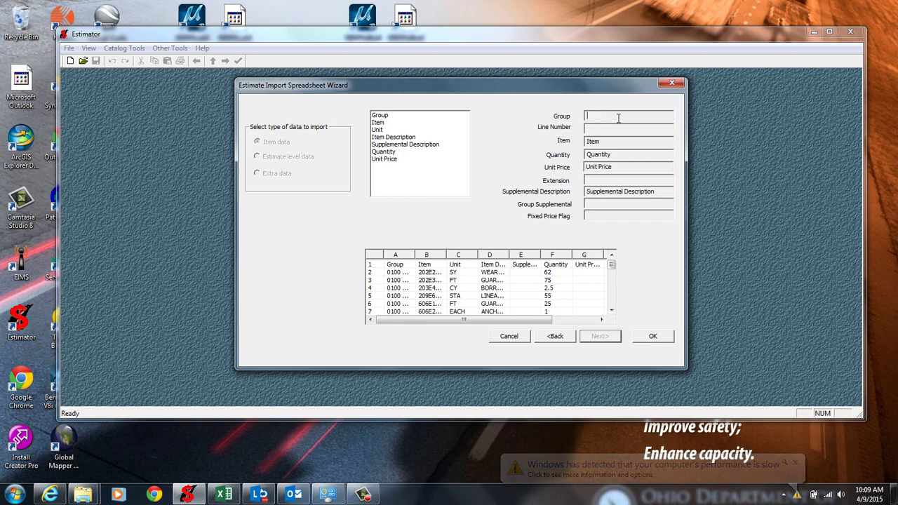
{"action": "left_click", "coordinate": [385, 116]}
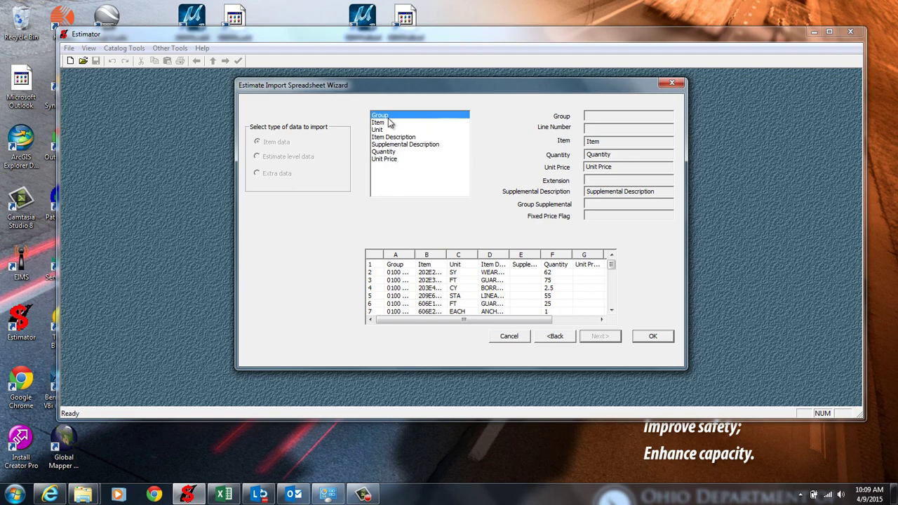
{"action": "left_click", "coordinate": [598, 117]}
{"action": "left_click", "coordinate": [658, 337]}
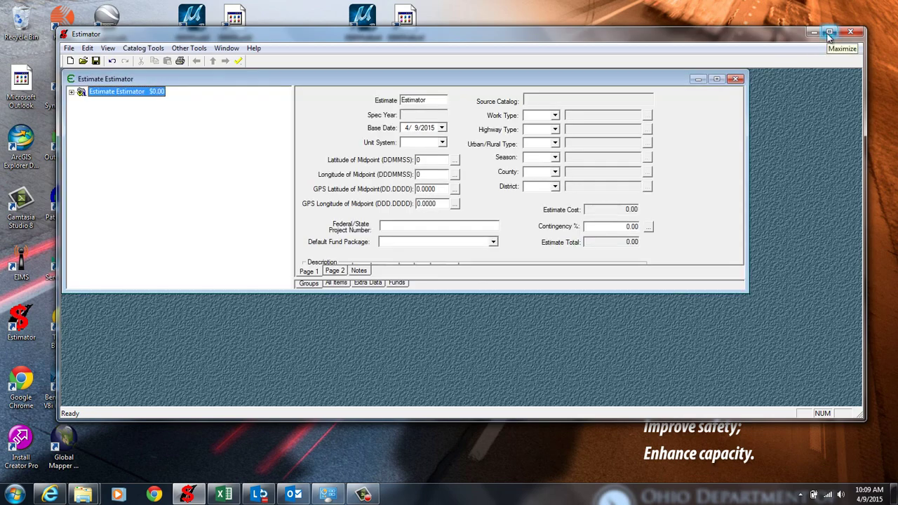
Maximize Estimator and enlarge the estimate window to reveal the groups grid, 0100 ROADWAY through PAVEMENT
{"action": "left_click", "coordinate": [828, 33]}
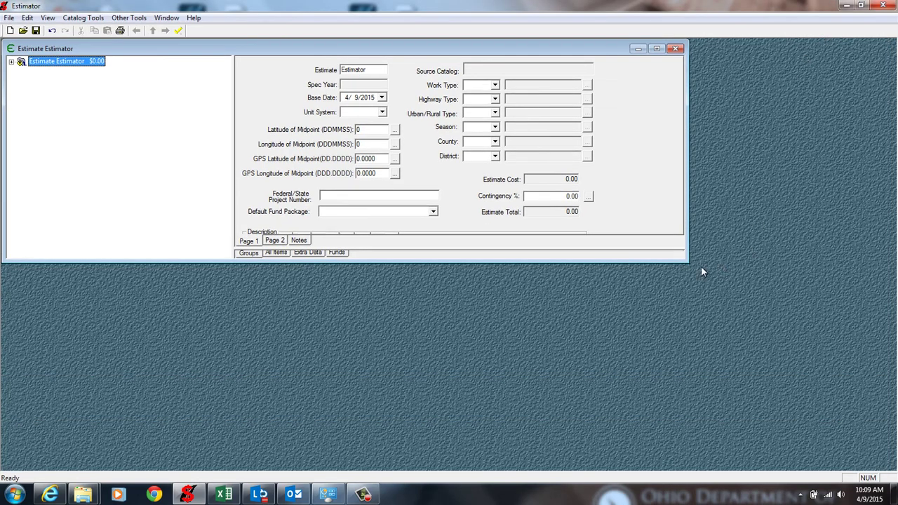
{"action": "left_click_drag", "start_coordinate": [686, 258], "coordinate": [874, 439]}
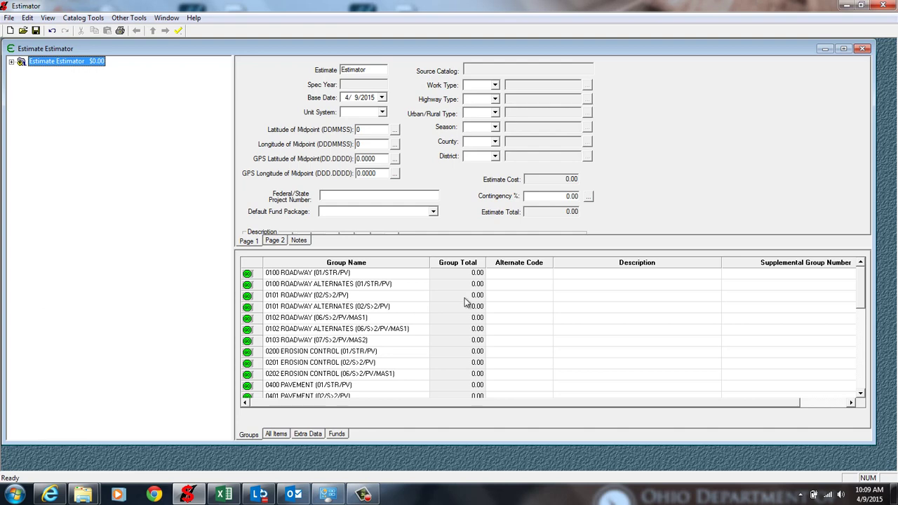
Move ROADWAY (01/STR/PV) and ROADWAY ALTERNATES (01/STR/PV) from the 0100 group names into Description
{"action": "left_click", "coordinate": [279, 273]}
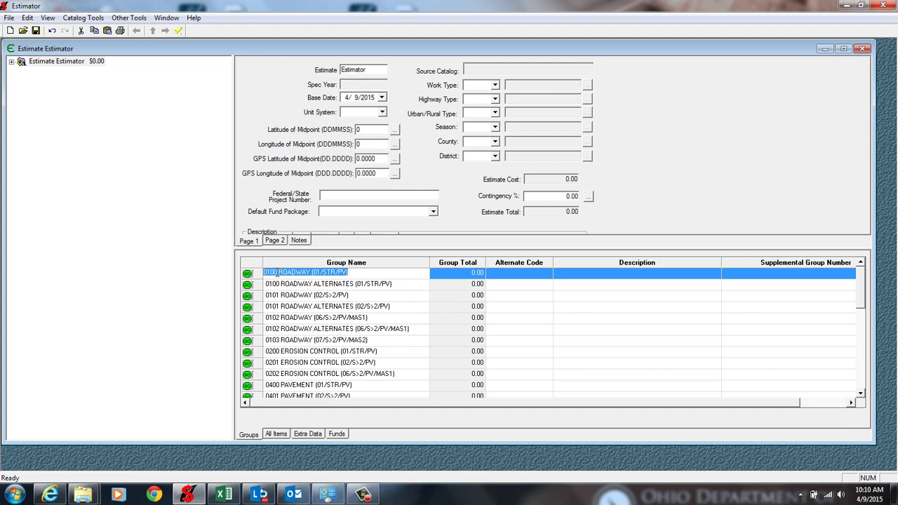
{"action": "left_click_drag", "start_coordinate": [279, 272], "coordinate": [359, 274]}
{"action": "key", "text": "ctrl+x"}
{"action": "left_click", "coordinate": [589, 277]}
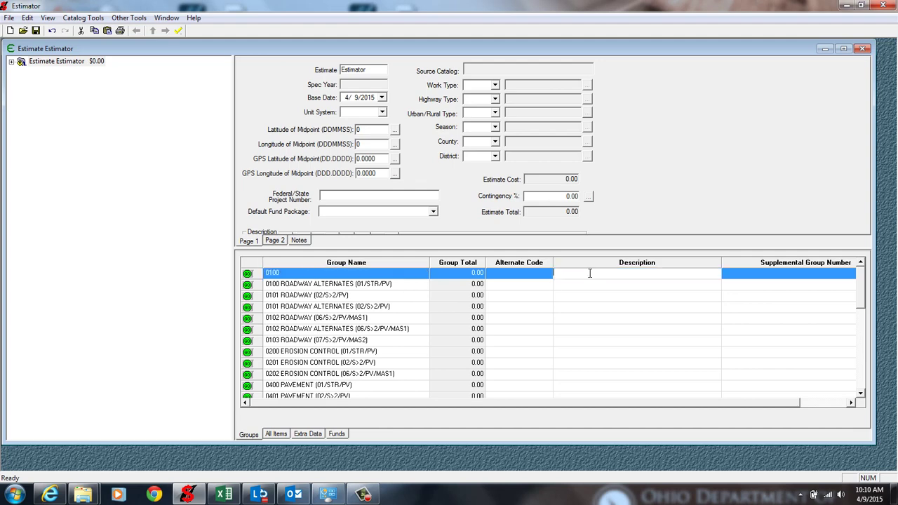
{"action": "key", "text": "ctrl+v"}
{"action": "left_click", "coordinate": [287, 285]}
{"action": "left_click_drag", "start_coordinate": [279, 284], "coordinate": [401, 288]}
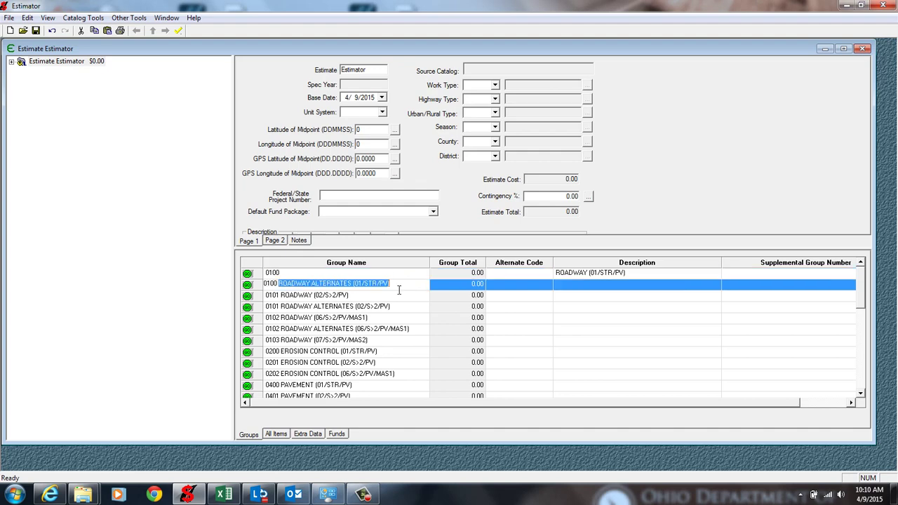
{"action": "key", "text": "ctrl+x"}
{"action": "left_click", "coordinate": [581, 289]}
{"action": "key", "text": "ctrl+v"}
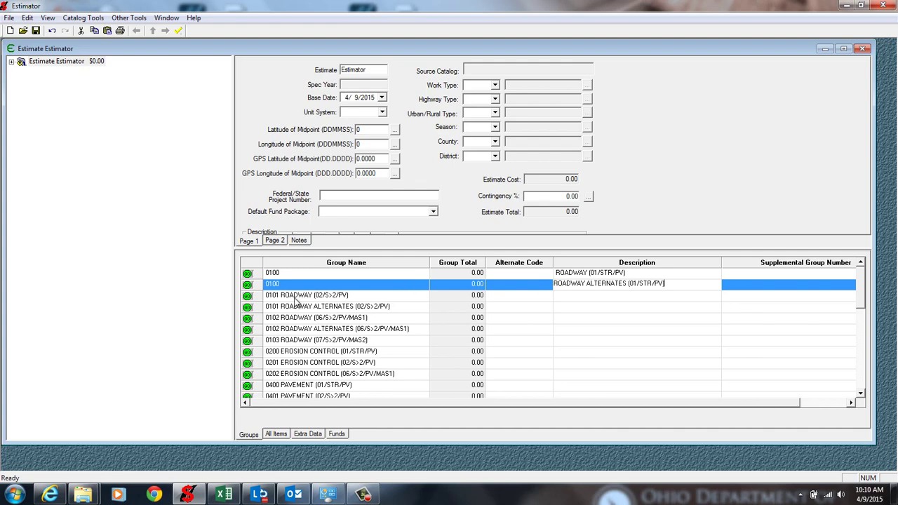
Move ROADWAY (02/S>2/PV) and its ALTERNATES text from the 0101 group names into Description
{"action": "left_click", "coordinate": [296, 296]}
{"action": "left_click_drag", "start_coordinate": [279, 296], "coordinate": [371, 297]}
{"action": "key", "text": "ctrl+x"}
{"action": "left_click", "coordinate": [569, 298]}
{"action": "key", "text": "ctrl+v"}
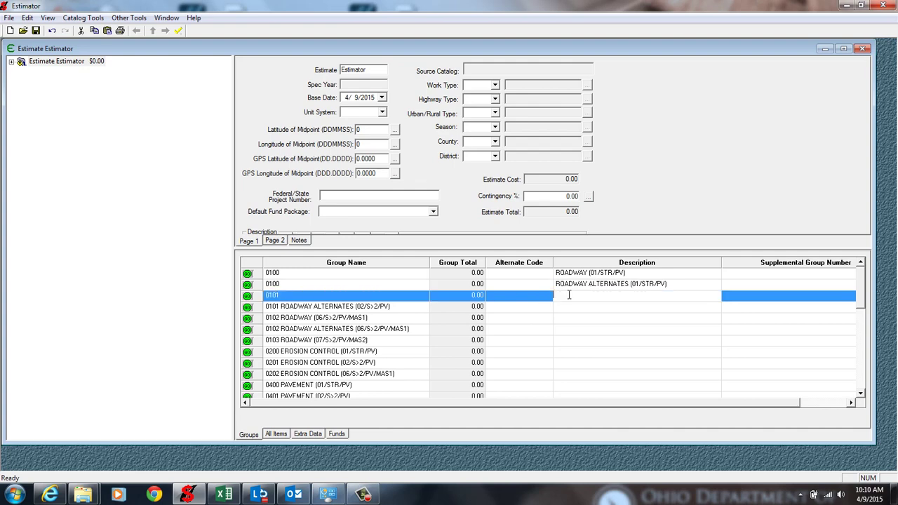
{"action": "left_click", "coordinate": [300, 308]}
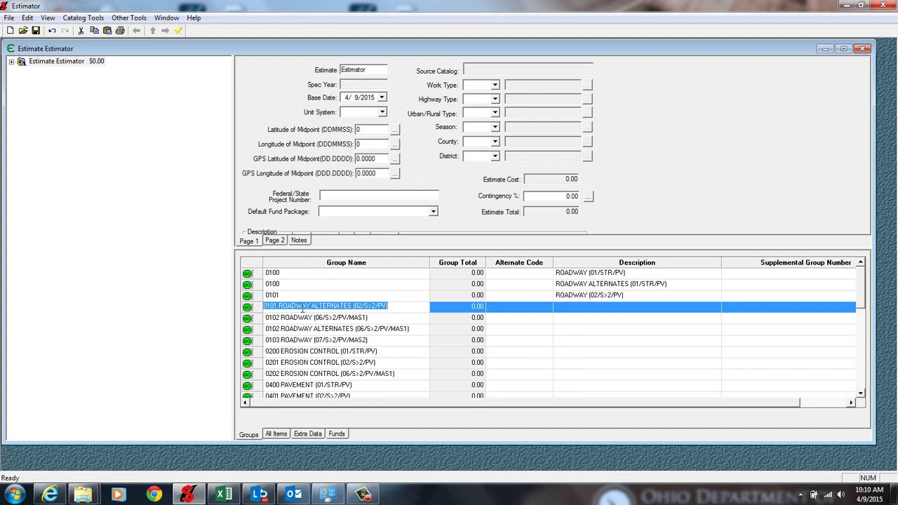
{"action": "left_click_drag", "start_coordinate": [279, 306], "coordinate": [395, 304]}
{"action": "key", "text": "ctrl+x"}
{"action": "left_click", "coordinate": [567, 314]}
{"action": "key", "text": "ctrl+v"}
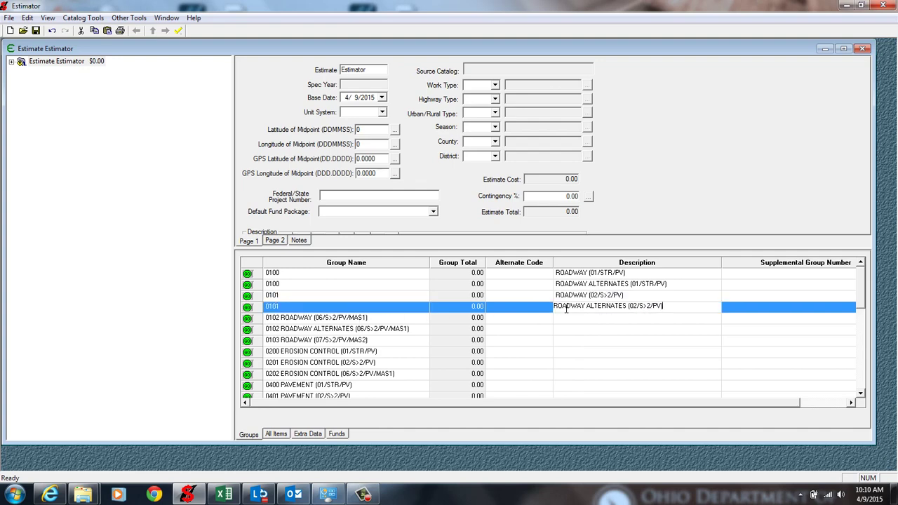
Move ROADWAY (06/S>2/PV/MAS1) and its ALTERNATES text from the 0102 names into Description
{"action": "left_click", "coordinate": [300, 317]}
{"action": "double_click", "coordinate": [300, 318]}
{"action": "left_click_drag", "start_coordinate": [300, 318], "coordinate": [380, 320]}
{"action": "key", "text": "ctrl+x"}
{"action": "left_click", "coordinate": [580, 318]}
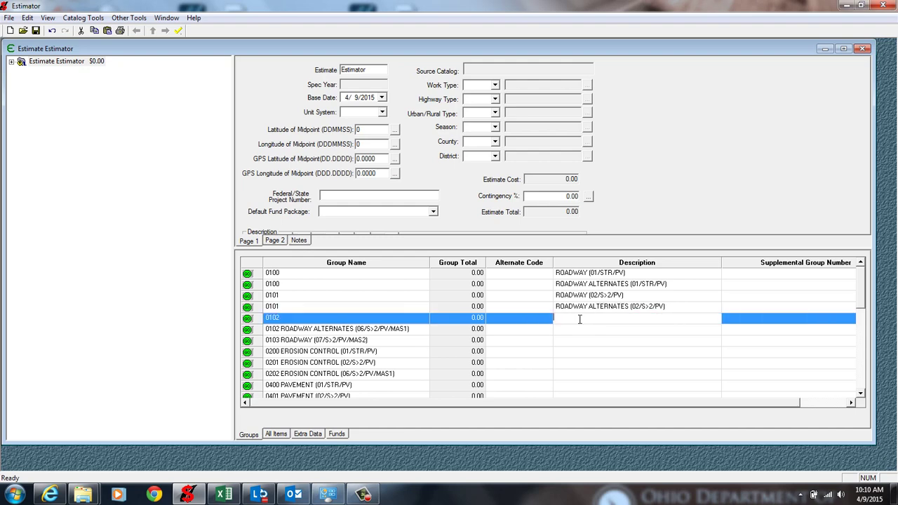
{"action": "key", "text": "ctrl+v"}
{"action": "left_click", "coordinate": [284, 329]}
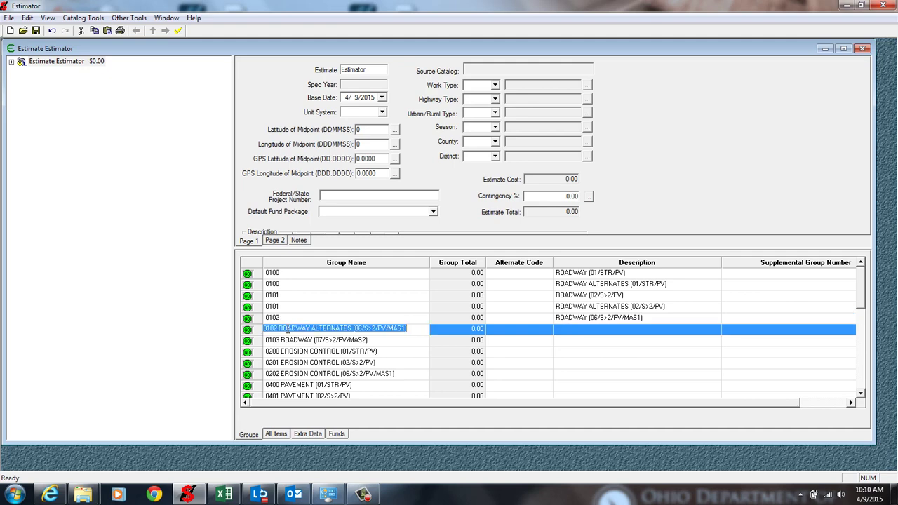
{"action": "left_click_drag", "start_coordinate": [281, 328], "coordinate": [411, 333]}
{"action": "key", "text": "ctrl+x"}
{"action": "left_click", "coordinate": [575, 334]}
{"action": "key", "text": "ctrl+v"}
Move ROADWAY (07/S>2/PV/MAS2) from group 0103's name into its Description
{"action": "left_click", "coordinate": [303, 339]}
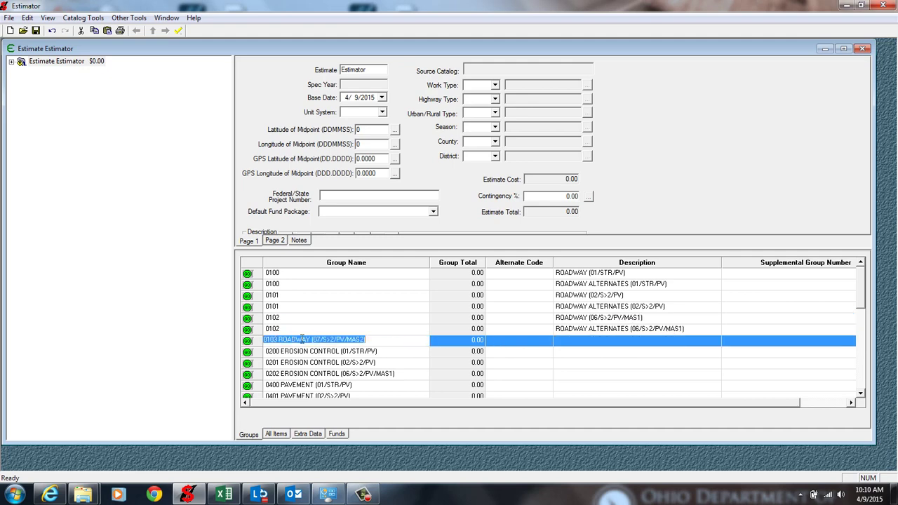
{"action": "left_click_drag", "start_coordinate": [282, 341], "coordinate": [401, 337]}
{"action": "key", "text": "ctrl+x"}
{"action": "left_click", "coordinate": [556, 344]}
{"action": "key", "text": "ctrl+v"}
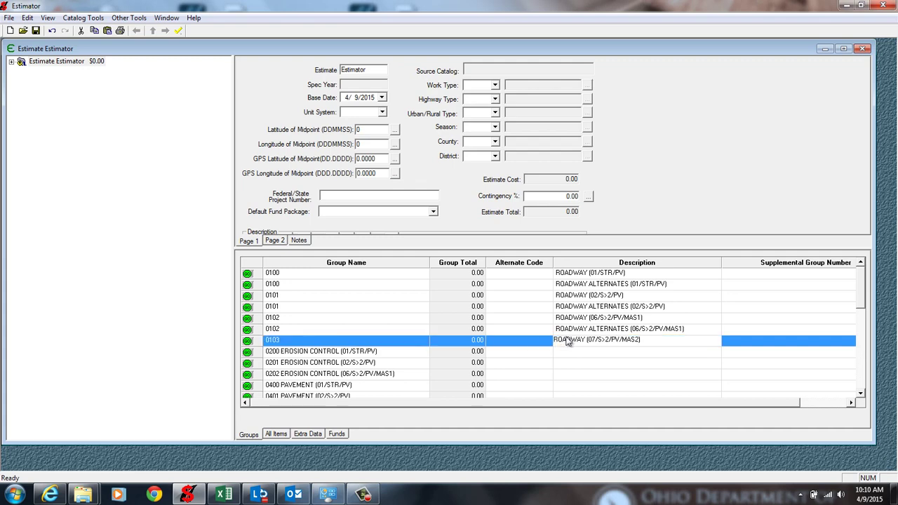
Check the 0100 rows' descriptions and expand the tree to list every group
{"action": "left_click", "coordinate": [591, 274]}
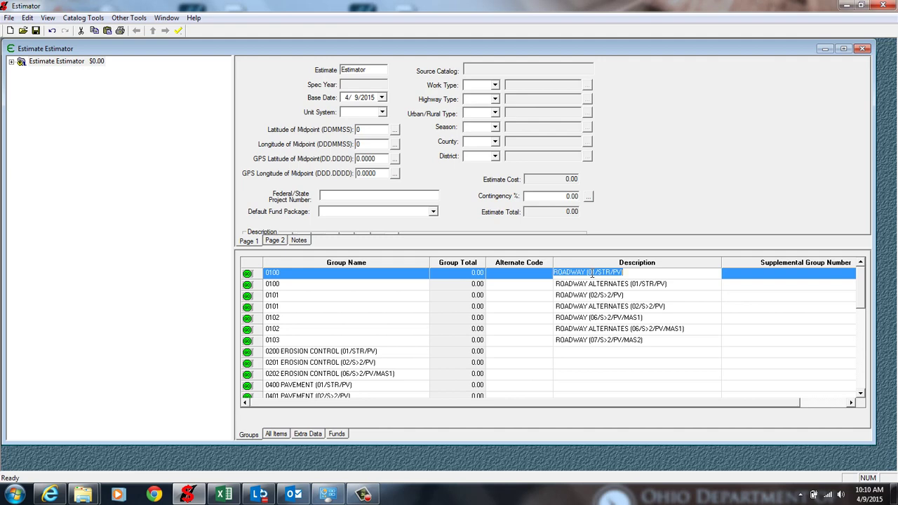
{"action": "left_click", "coordinate": [693, 284]}
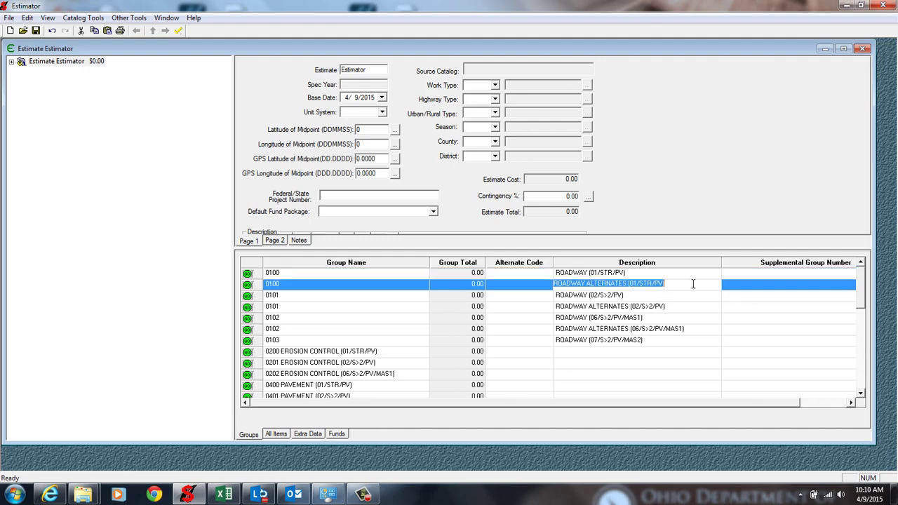
{"action": "left_click", "coordinate": [683, 273]}
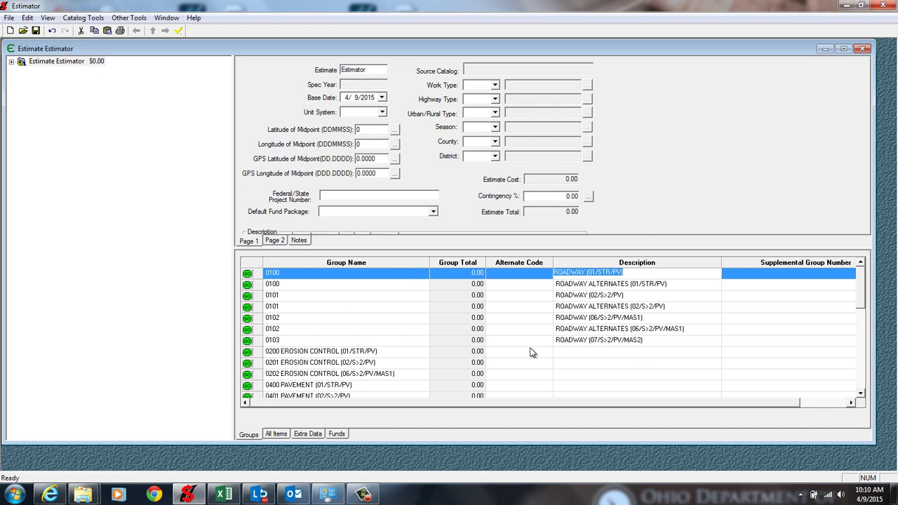
{"action": "left_click", "coordinate": [11, 62]}
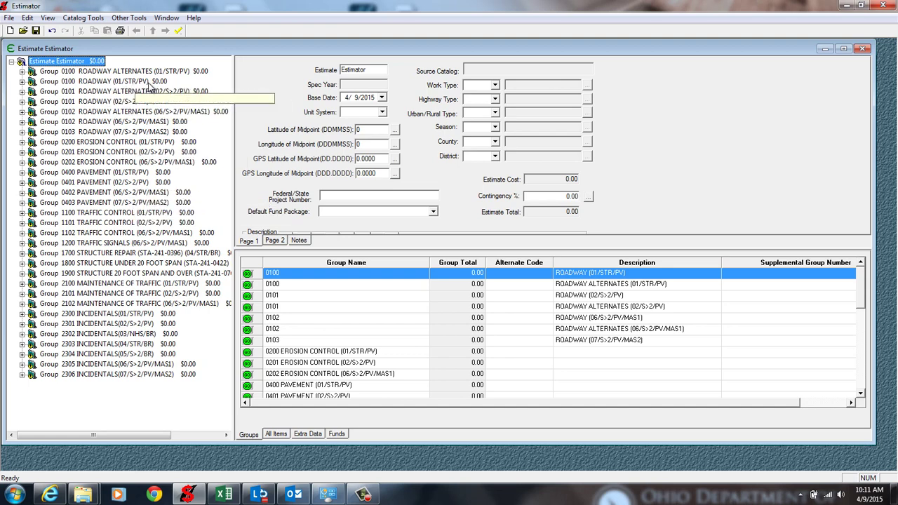
{"action": "left_click", "coordinate": [27, 18]}
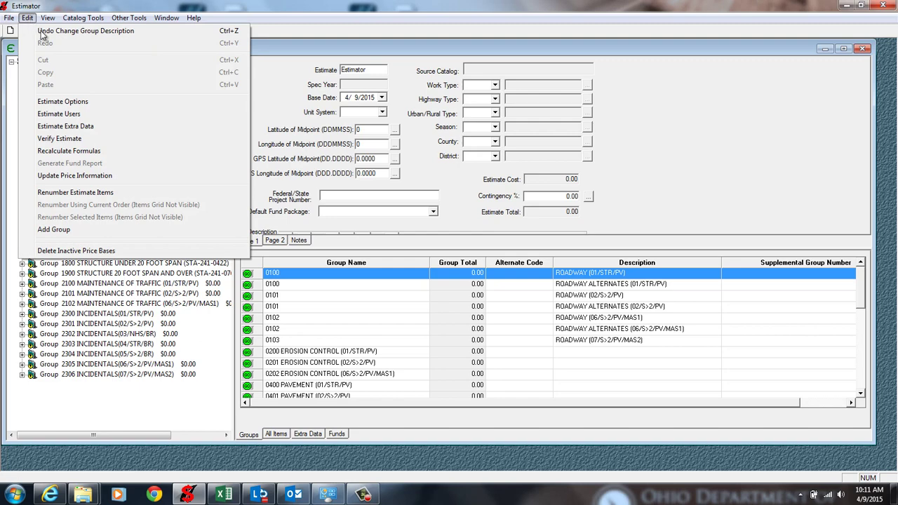
{"action": "left_click", "coordinate": [73, 176]}
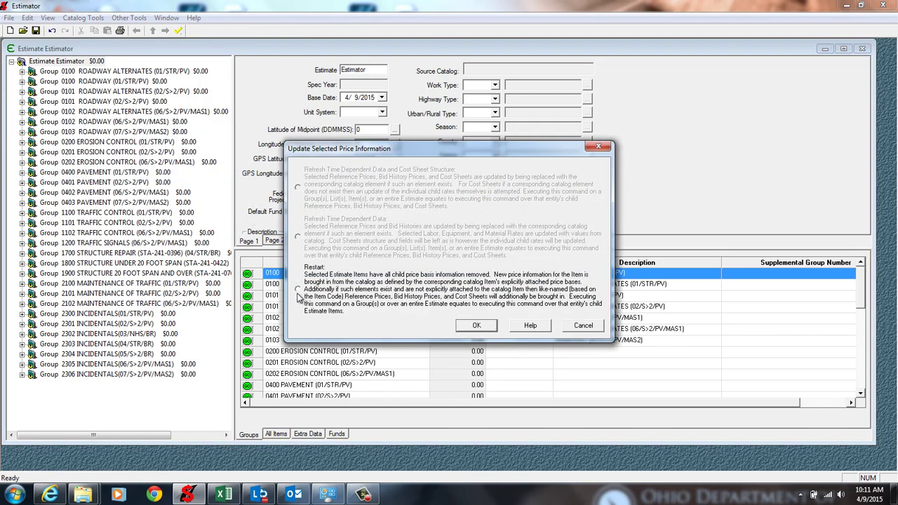
{"action": "left_click", "coordinate": [298, 290]}
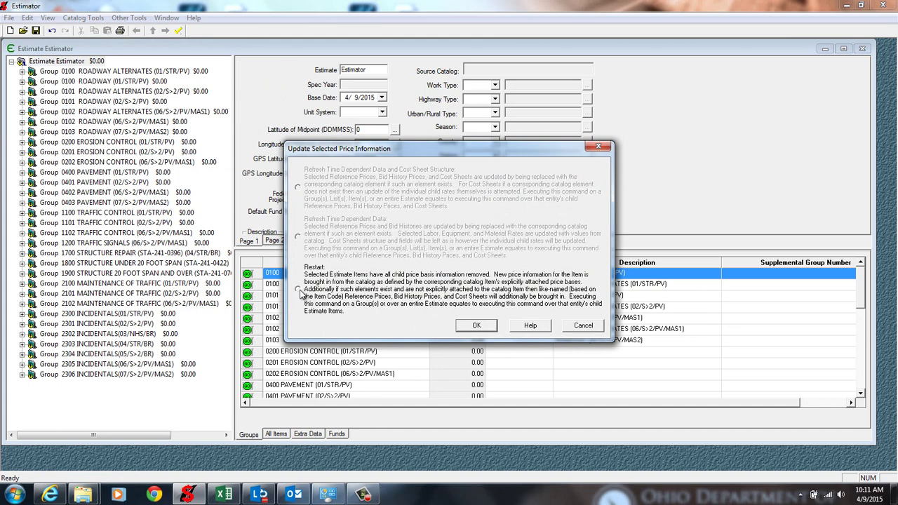
{"action": "left_click", "coordinate": [582, 326]}
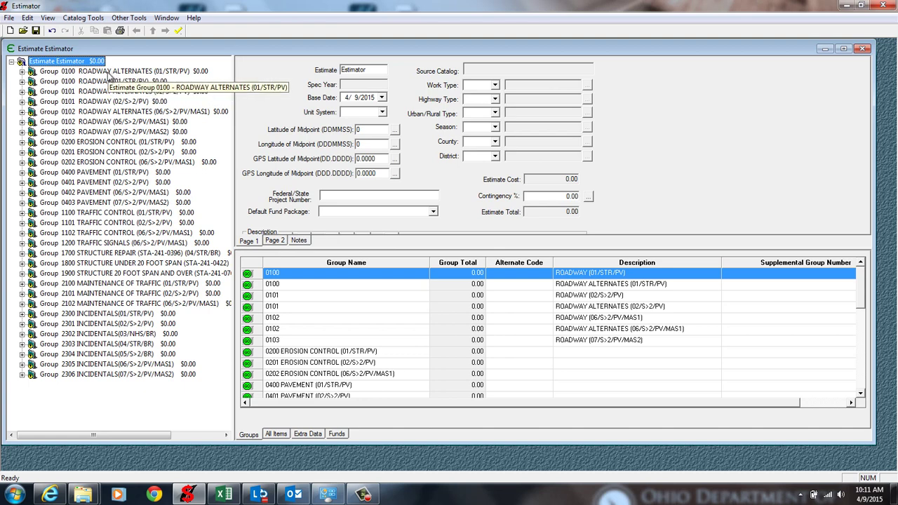
Expand and collapse group 0100 ROADWAY (01/STR/PV), then show the estimate's empty Funds grid
{"action": "left_click", "coordinate": [22, 81]}
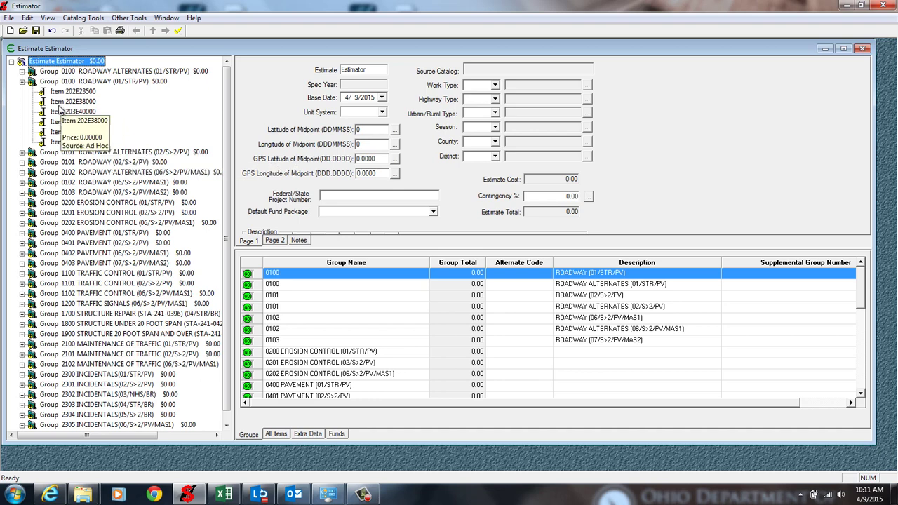
{"action": "left_click", "coordinate": [21, 82]}
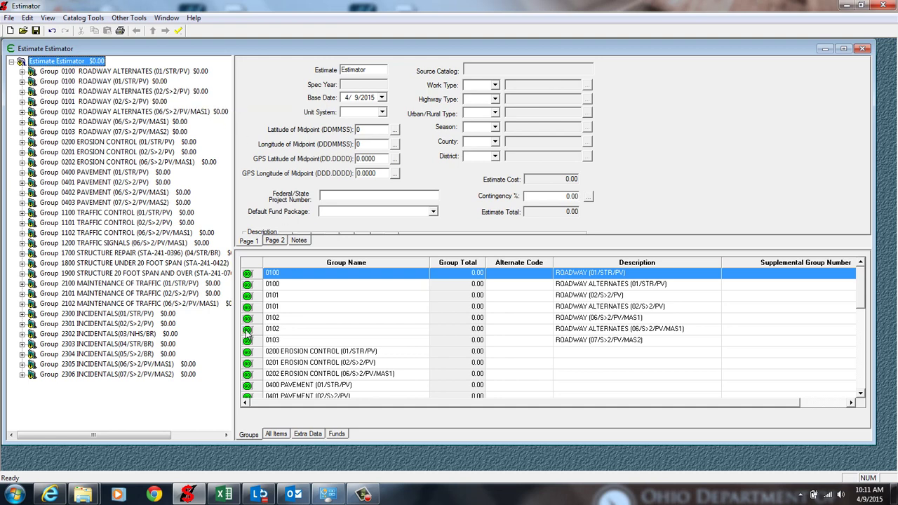
{"action": "left_click", "coordinate": [336, 435]}
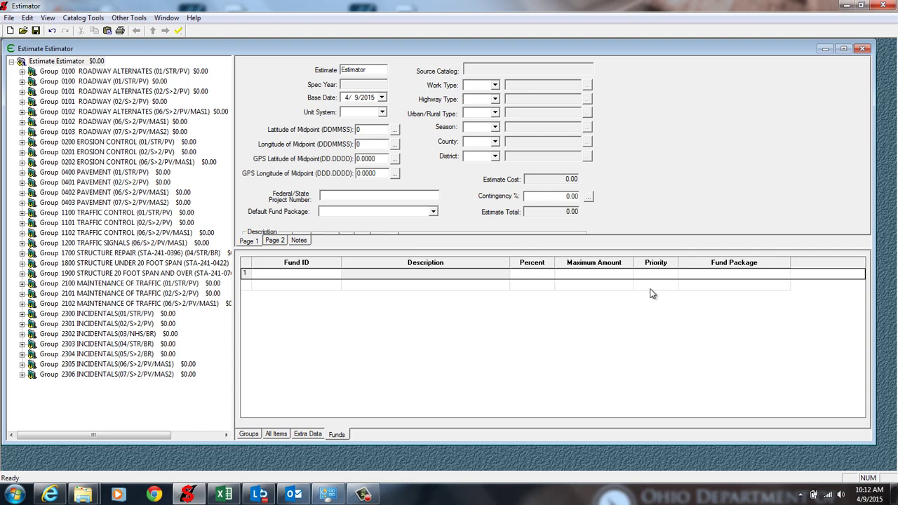
{"action": "left_click", "coordinate": [332, 275]}
{"action": "left_click", "coordinate": [336, 274]}
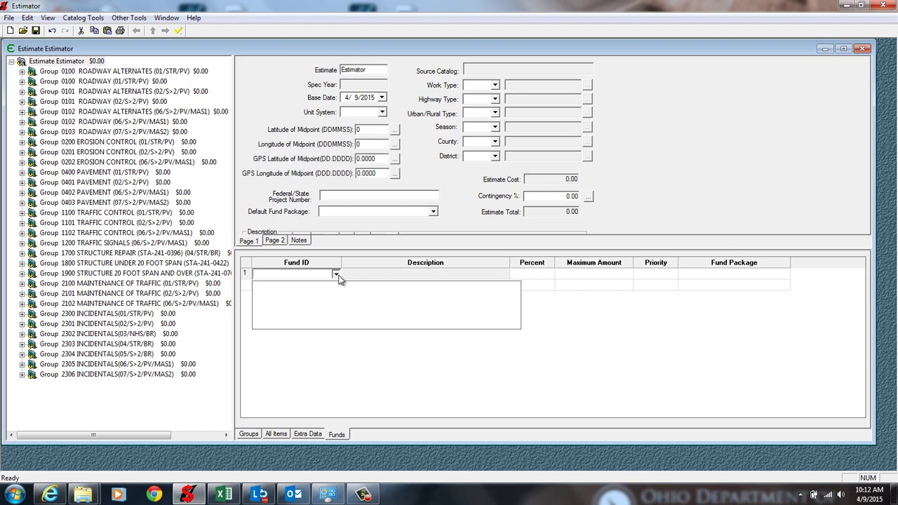
{"action": "left_click", "coordinate": [338, 278]}
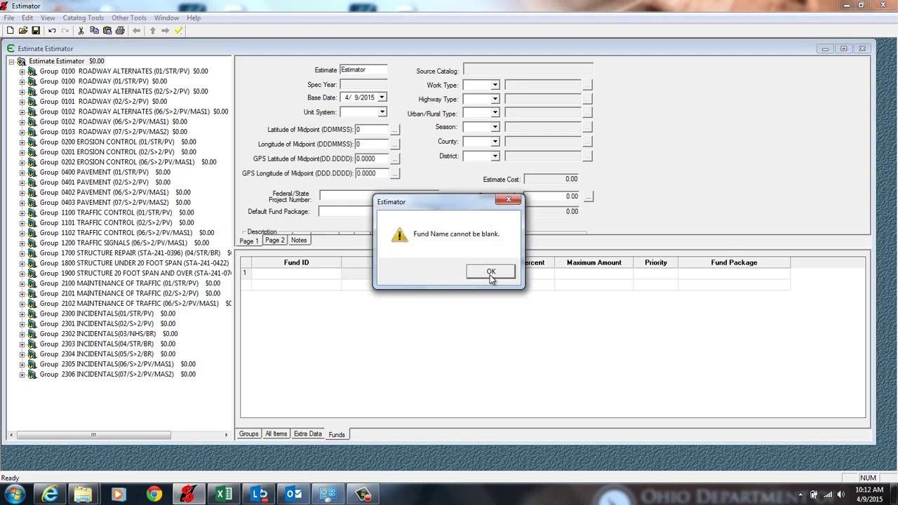
{"action": "left_click", "coordinate": [497, 269]}
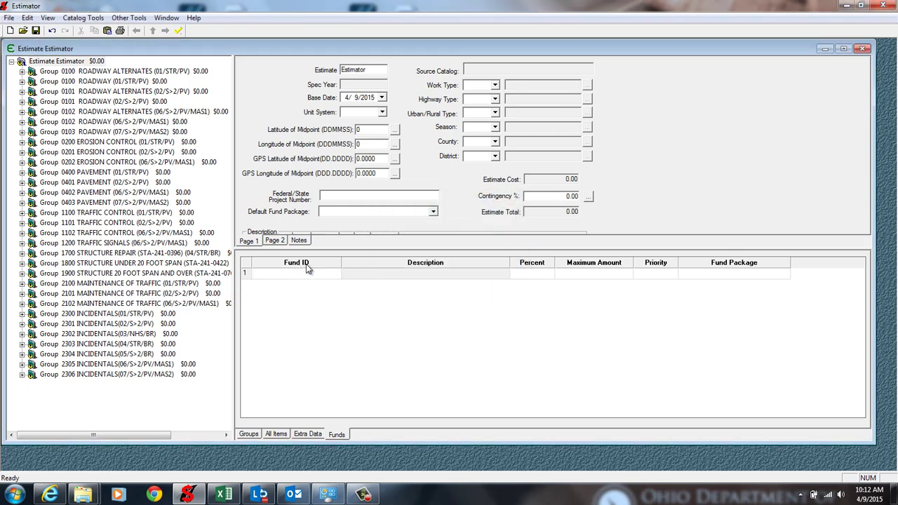
{"action": "left_click", "coordinate": [26, 18]}
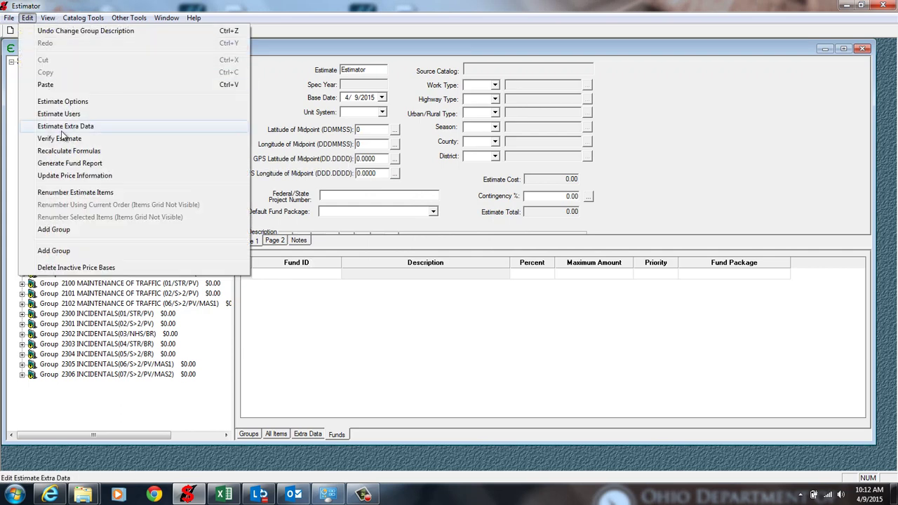
{"action": "left_click", "coordinate": [114, 102]}
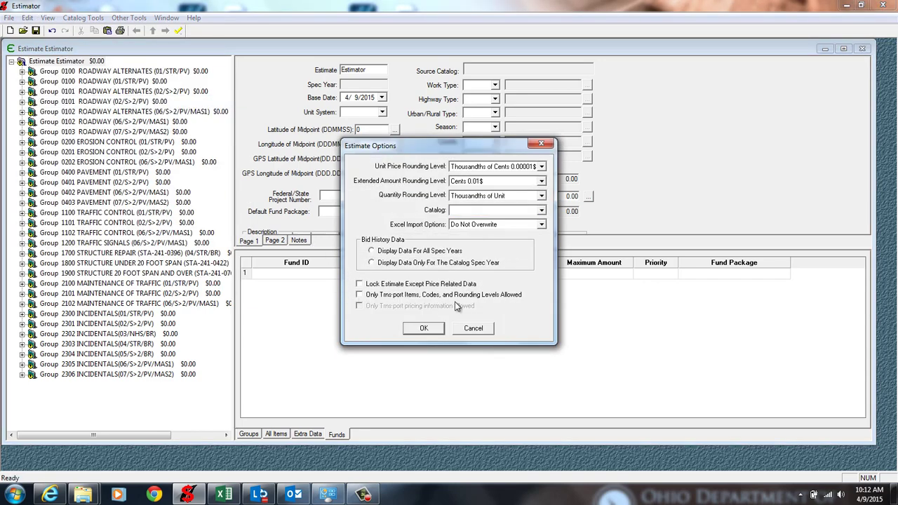
{"action": "left_click", "coordinate": [424, 329]}
{"action": "left_click", "coordinate": [317, 278]}
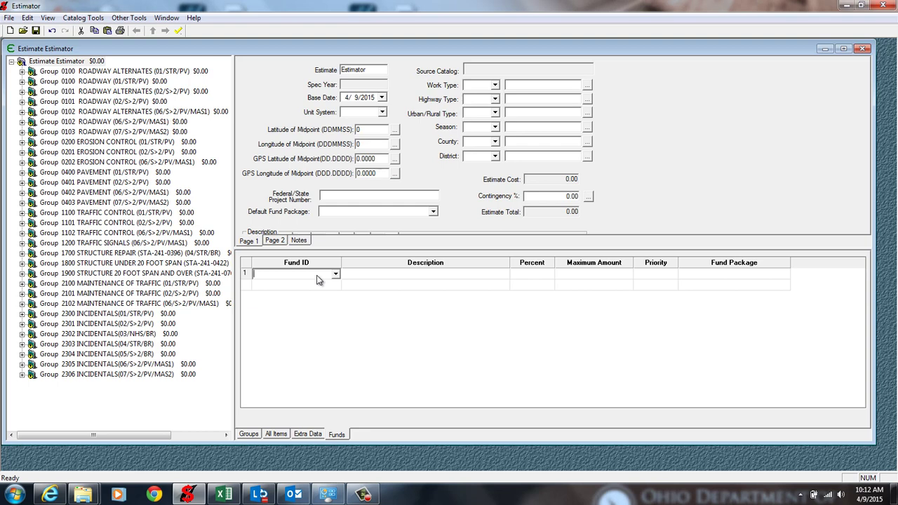
Enter fund ID 4PS7 with fund package 01/STR/PV in the first fund row
{"action": "type", "text": "4PSs"}
{"action": "key", "text": "BackSpace"}
{"action": "type", "text": "7"}
{"action": "key", "text": "Return"}
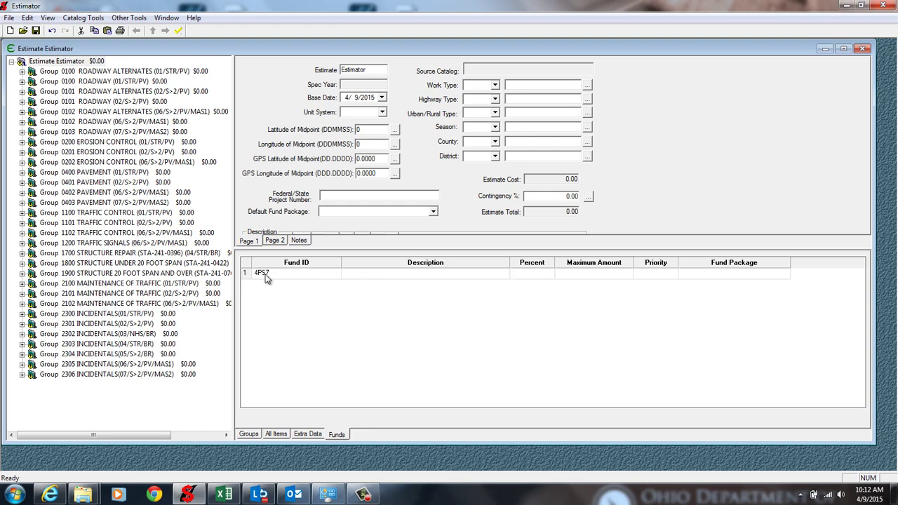
{"action": "left_click", "coordinate": [696, 273]}
{"action": "type", "text": "01/"}
{"action": "type", "text": "STR/PV"}
{"action": "key", "text": "Return"}
Add a second fund row with ID 4PF7 and description Federal
{"action": "left_click", "coordinate": [336, 286]}
{"action": "left_click", "coordinate": [333, 289]}
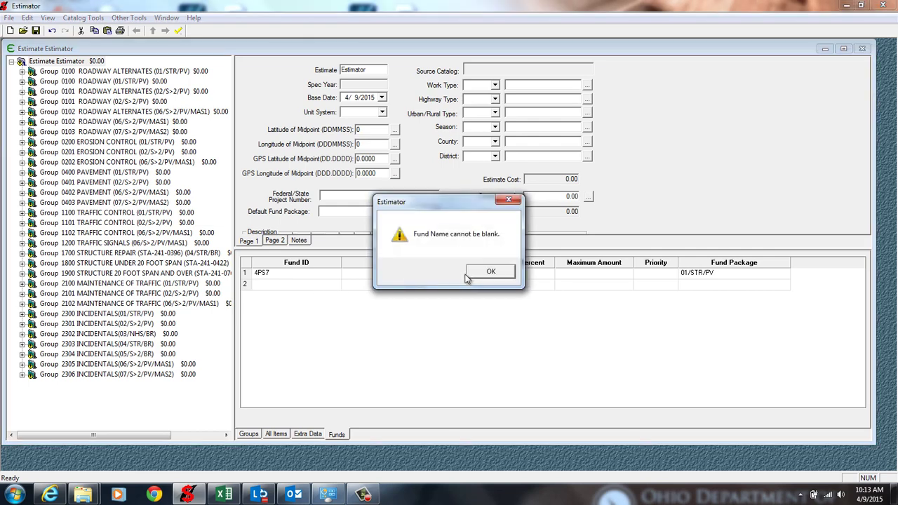
{"action": "left_click", "coordinate": [484, 272]}
{"action": "left_click", "coordinate": [306, 283]}
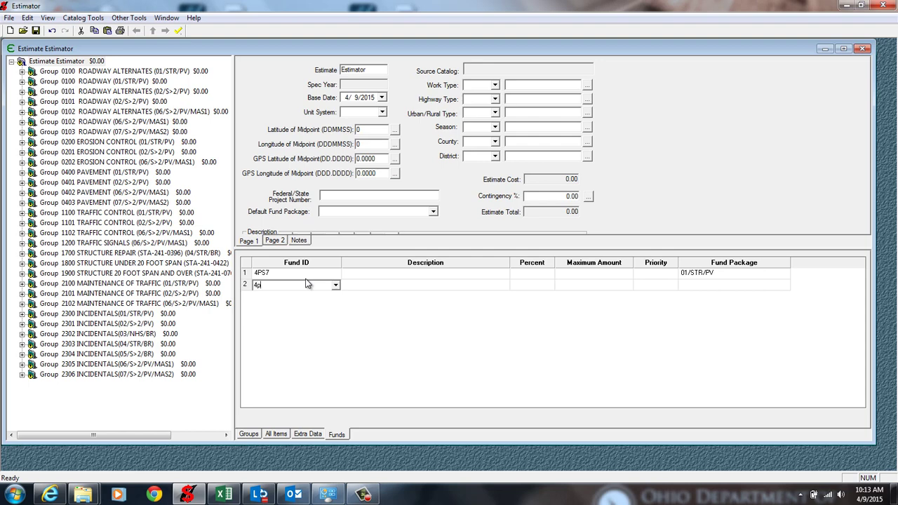
{"action": "type", "text": "4PS"}
{"action": "key", "text": "BackSpace"}
{"action": "type", "text": "F7"}
{"action": "key", "text": "Tab"}
{"action": "type", "text": "Federal"}
Label row 1 State at 20 percent and set row 2 to 80 percent
{"action": "left_click", "coordinate": [356, 272]}
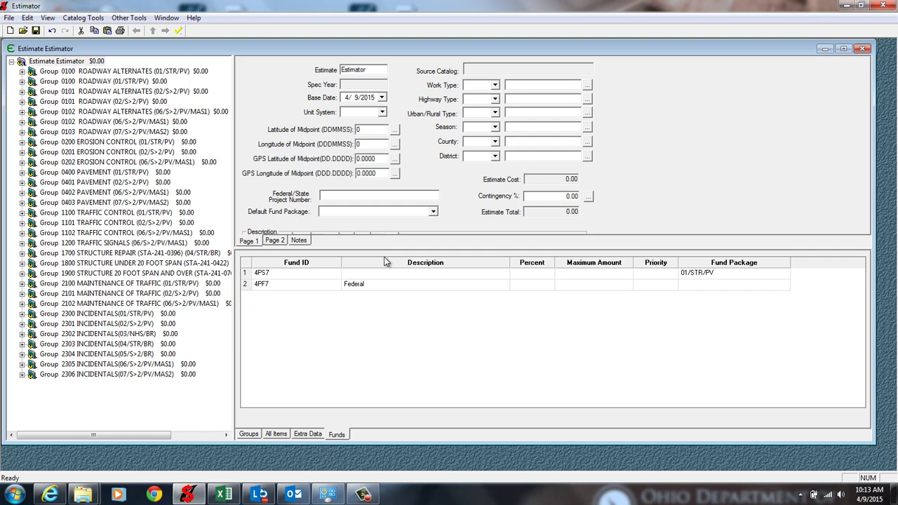
{"action": "type", "text": "State"}
{"action": "left_click", "coordinate": [553, 275]}
{"action": "key", "text": "BackSpace"}
{"action": "type", "text": "80"}
{"action": "key", "text": "BackSpace"}
{"action": "key", "text": "BackSpace"}
{"action": "type", "text": "20"}
{"action": "left_click", "coordinate": [547, 285]}
{"action": "type", "text": "80"}
{"action": "left_click", "coordinate": [646, 275]}
Give the 4PF7 row priority 1 and fund package 01/STR/PV
{"action": "left_click", "coordinate": [652, 284]}
{"action": "type", "text": "1"}
{"action": "left_click", "coordinate": [696, 284]}
{"action": "type", "text": "01/"}
{"action": "type", "text": "STR"}
{"action": "type", "text": "R"}
{"action": "type", "text": "/PV"}
{"action": "key", "text": "Tab"}
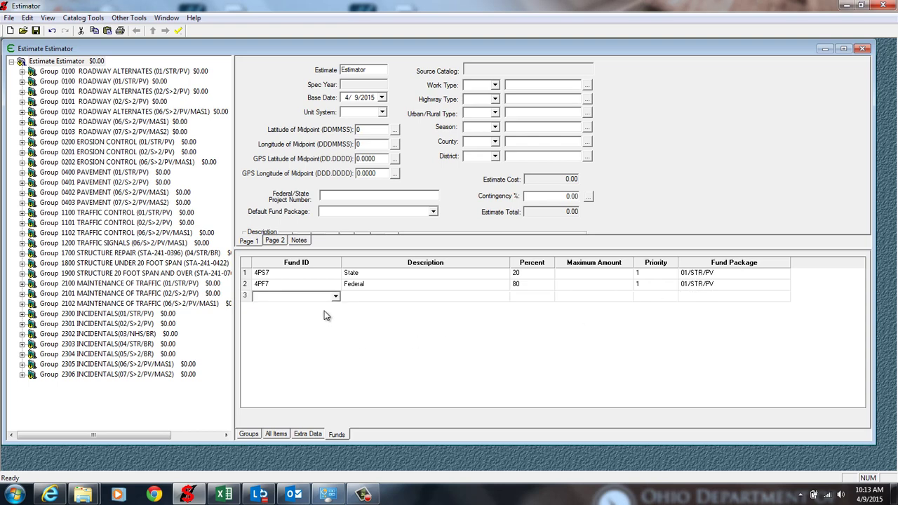
Add a third row with fund 4PS7 and package 02/S>2/PV
{"action": "type", "text": "4PS7"}
{"action": "key", "text": "Tab"}
{"action": "type", "text": "02"}
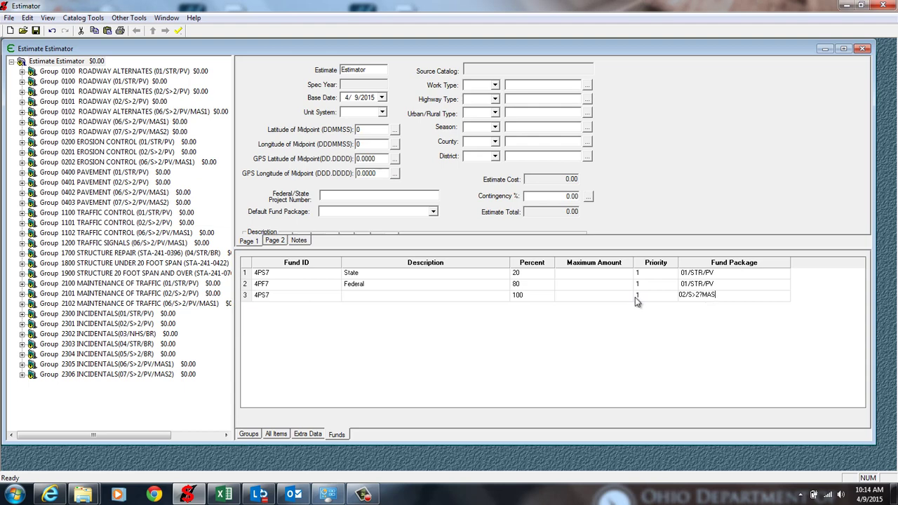
{"action": "key", "text": "BackSpace"}
{"action": "key", "text": "BackSpace"}
{"action": "key", "text": "BackSpace"}
{"action": "key", "text": "BackSpace"}
{"action": "type", "text": "/PV"}
Make 01/STR/PV the estimate's default fund package and return to the groups list
{"action": "left_click", "coordinate": [639, 323]}
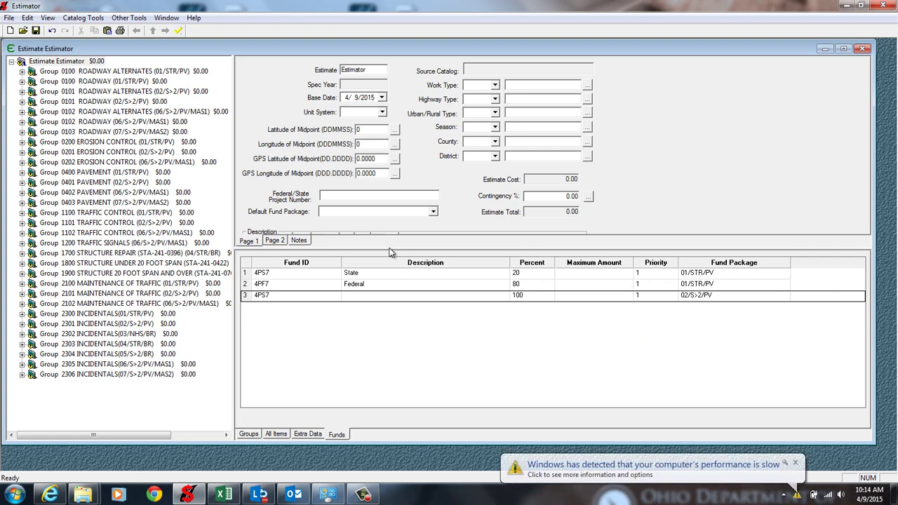
{"action": "left_click", "coordinate": [444, 215]}
{"action": "left_click", "coordinate": [434, 211]}
{"action": "left_click", "coordinate": [337, 222]}
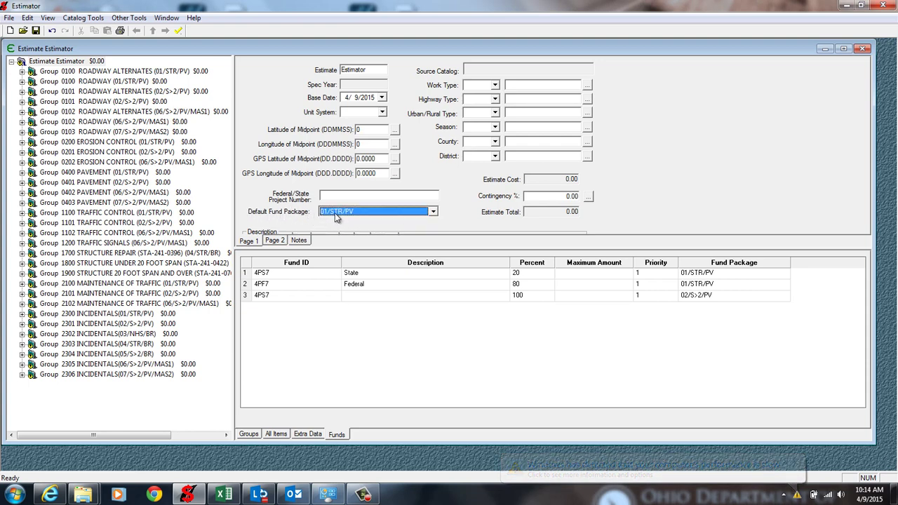
{"action": "left_click", "coordinate": [251, 435]}
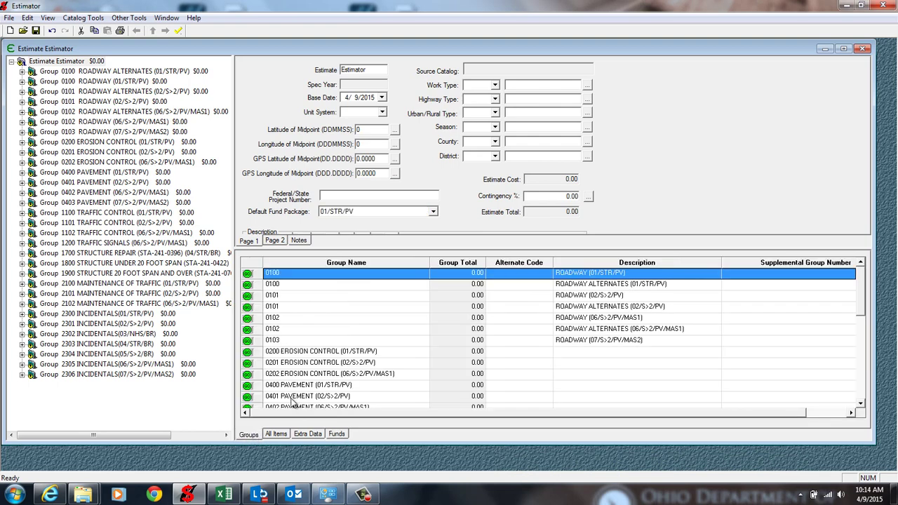
Switch Group 0101 ROADWAY ALTERNATES from the estimate default to fund package 02/S>2/PV
{"action": "left_click", "coordinate": [110, 76]}
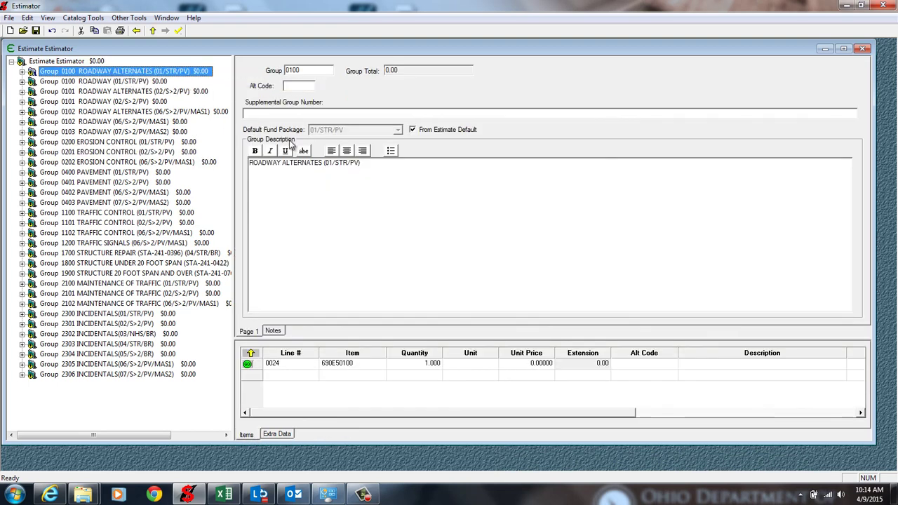
{"action": "left_click", "coordinate": [162, 82]}
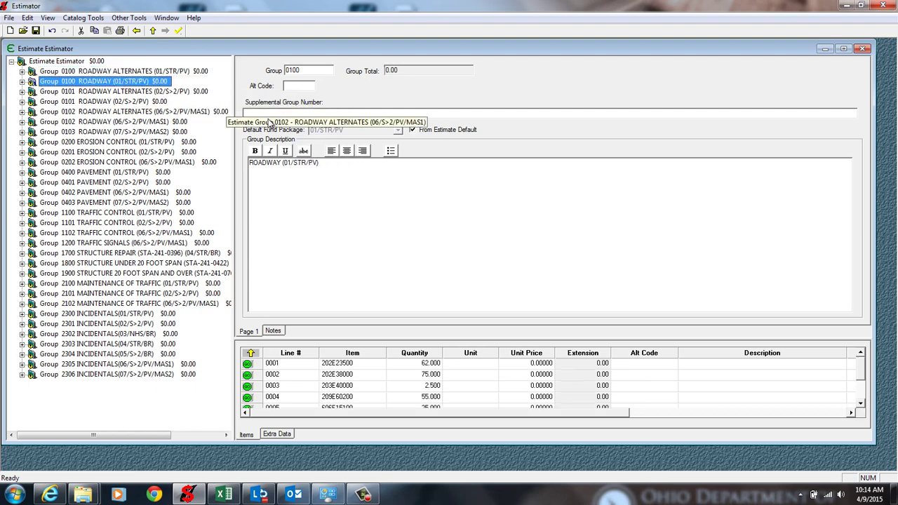
{"action": "left_click", "coordinate": [121, 93]}
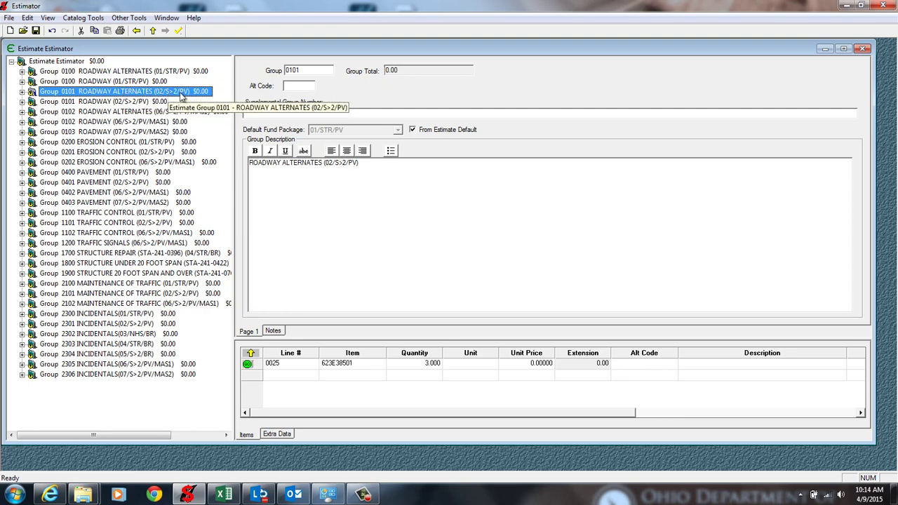
{"action": "left_click", "coordinate": [412, 130]}
{"action": "left_click", "coordinate": [396, 130]}
{"action": "left_click", "coordinate": [328, 148]}
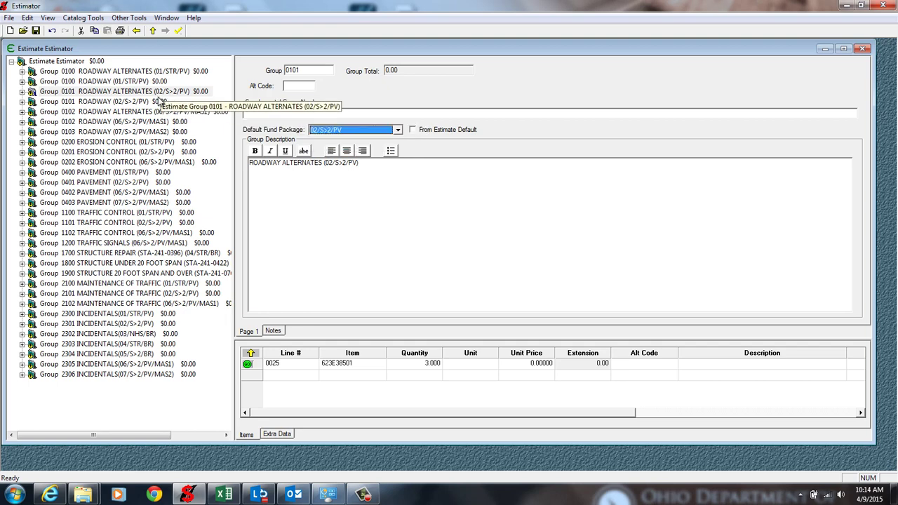
Switch Group 0101 ROADWAY from the estimate default to fund package 02/S>2/PV
{"action": "left_click", "coordinate": [157, 102]}
{"action": "left_click", "coordinate": [414, 131]}
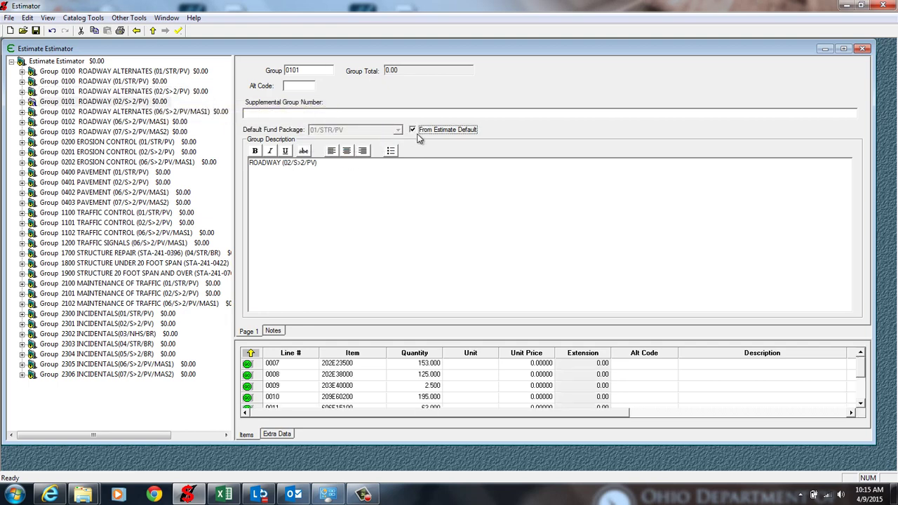
{"action": "left_click", "coordinate": [414, 131]}
{"action": "left_click", "coordinate": [398, 131]}
{"action": "left_click", "coordinate": [378, 155]}
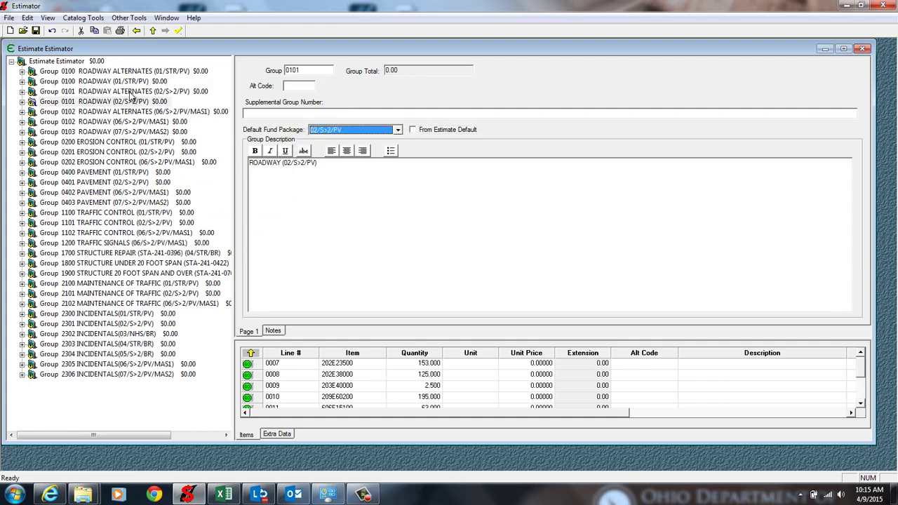
Move item 202E23500 from Group 0101 ROADWAY into Group 0100 ROADWAY
{"action": "double_click", "coordinate": [43, 103]}
{"action": "left_click", "coordinate": [72, 112]}
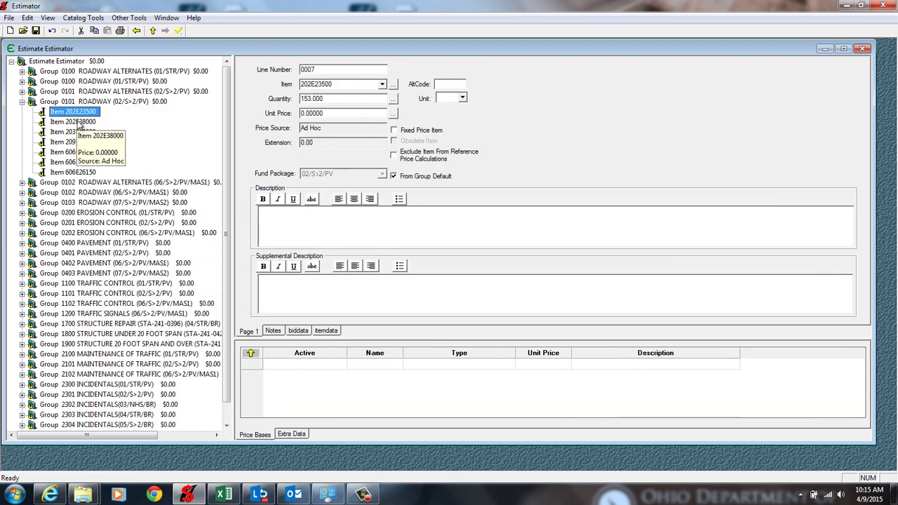
{"action": "left_click", "coordinate": [73, 122]}
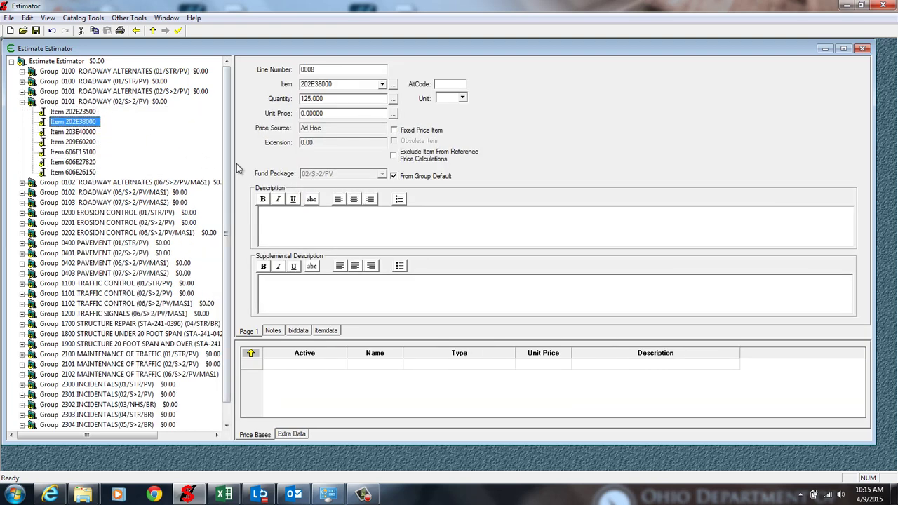
{"action": "left_click", "coordinate": [82, 112]}
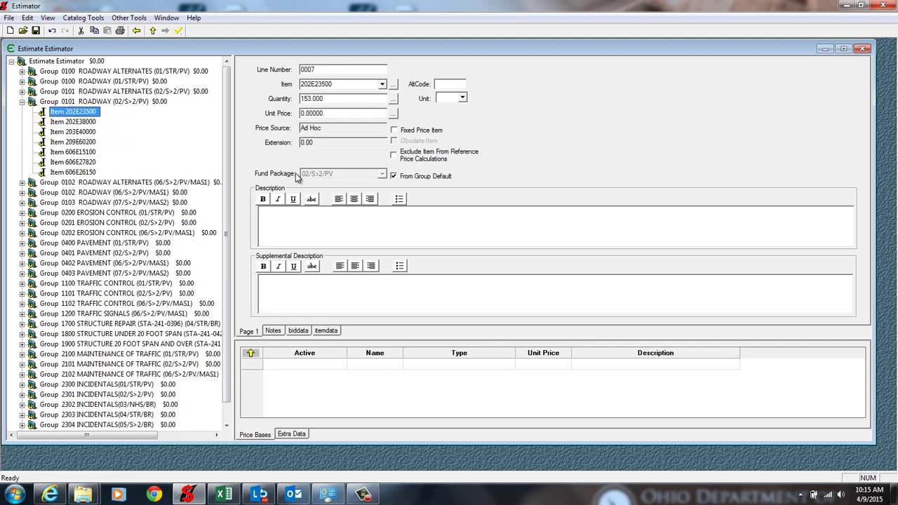
{"action": "left_click", "coordinate": [23, 102]}
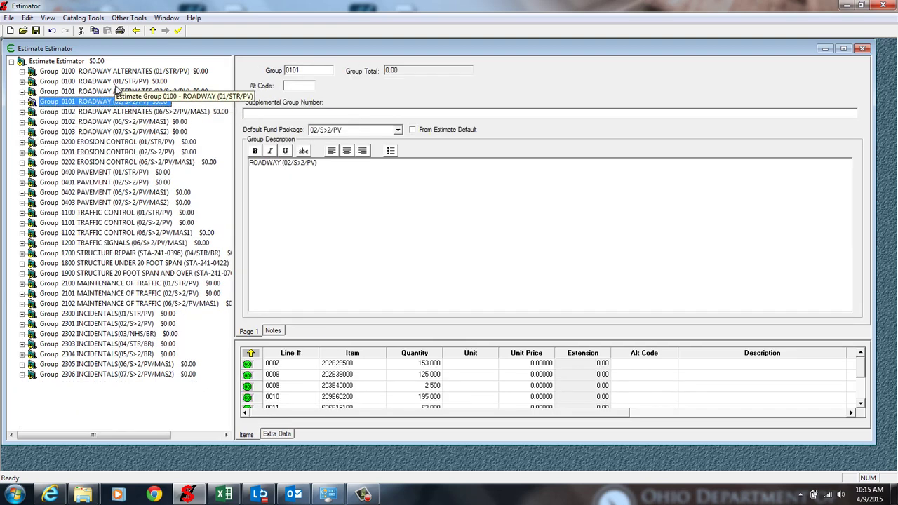
{"action": "left_click", "coordinate": [22, 82]}
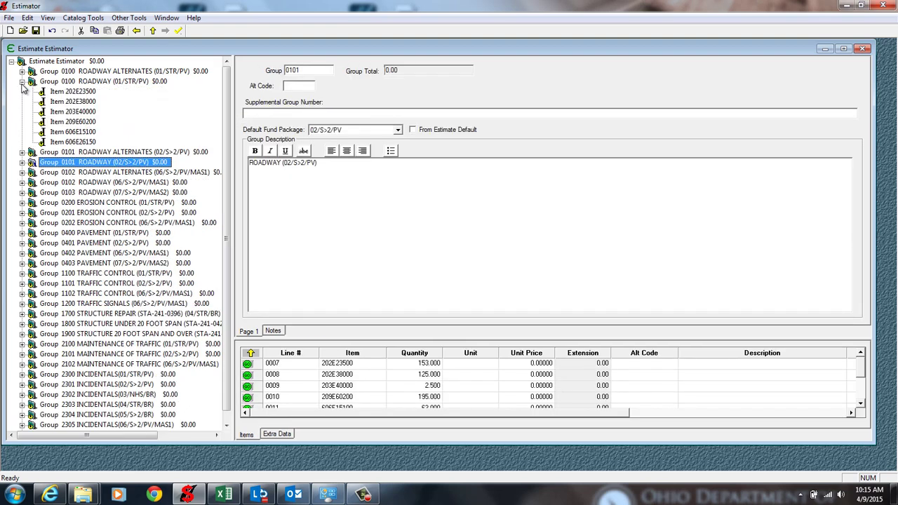
{"action": "left_click", "coordinate": [22, 162]}
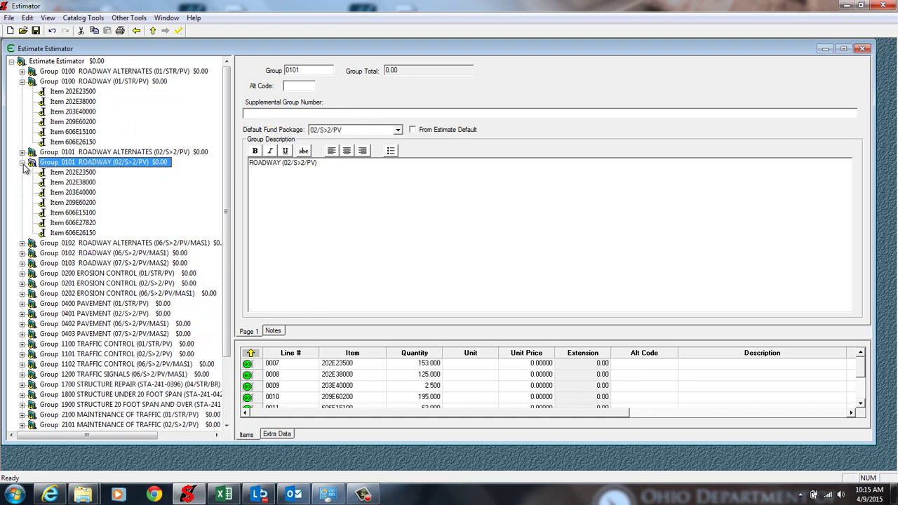
{"action": "left_click", "coordinate": [92, 174]}
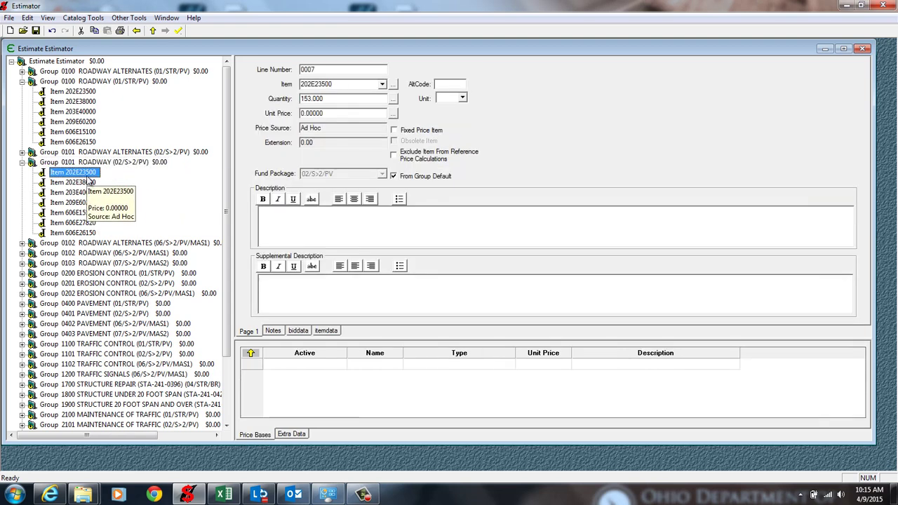
{"action": "left_click_drag", "start_coordinate": [91, 182], "coordinate": [89, 105]}
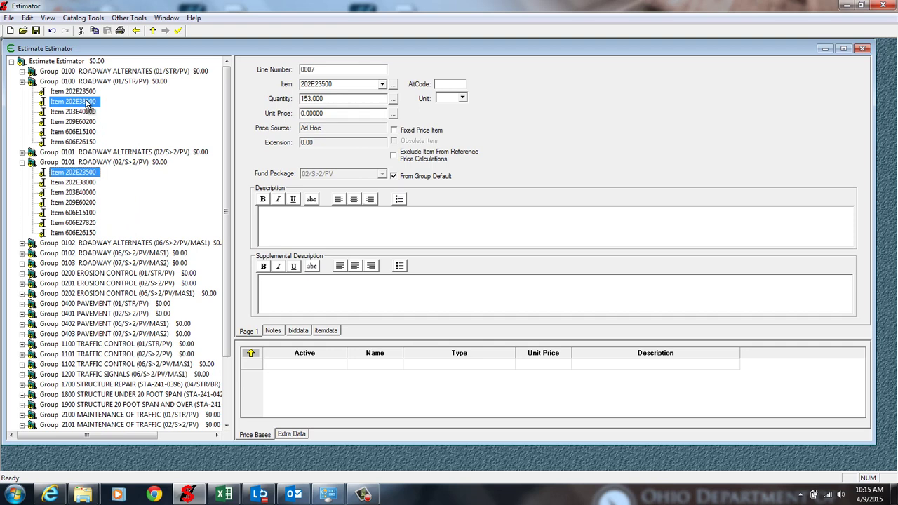
{"action": "left_click_drag", "start_coordinate": [87, 104], "coordinate": [87, 104]}
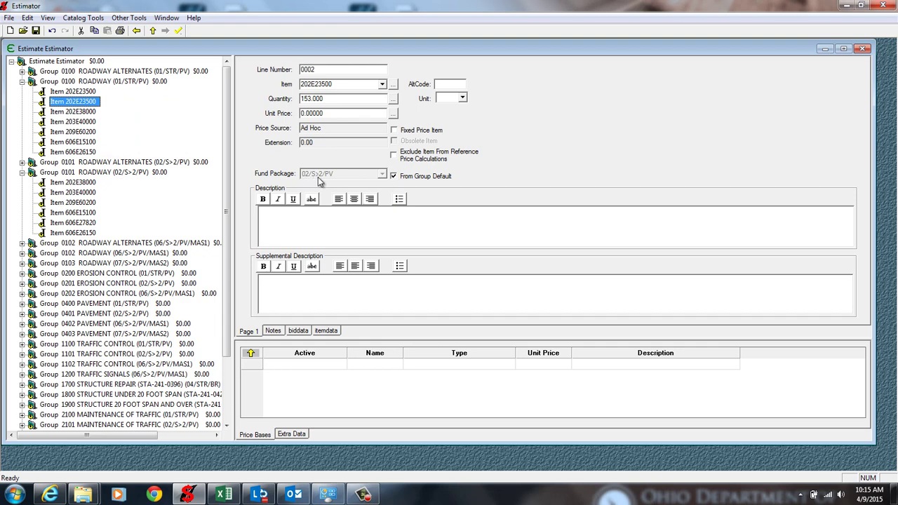
{"action": "left_click", "coordinate": [87, 93]}
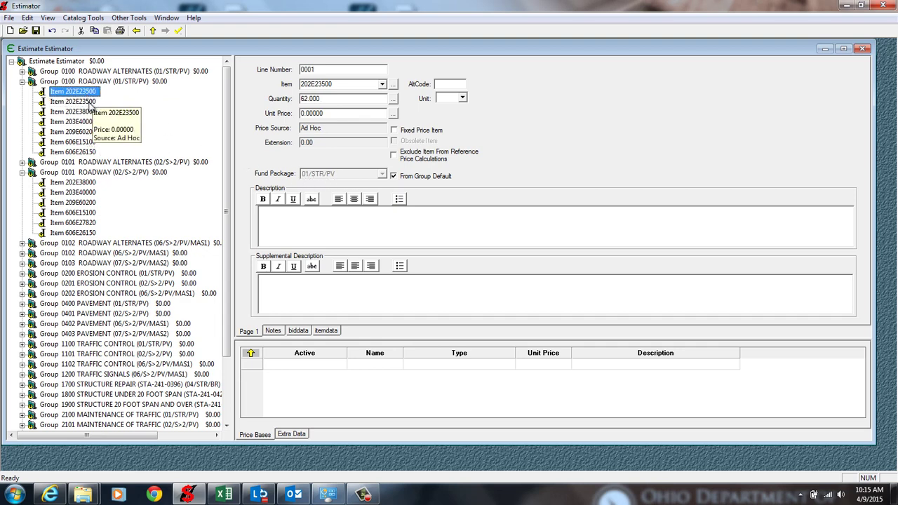
{"action": "left_click", "coordinate": [90, 104]}
Move items 202E38000, 209E60200, 606E15100, 606E27820 and 606E26150 into Group 0100 ROADWAY
{"action": "mouse_move", "coordinate": [90, 105]}
{"action": "left_mouse_down"}
{"action": "mouse_move", "coordinate": [91, 172]}
{"action": "mouse_move", "coordinate": [80, 184]}
{"action": "mouse_move", "coordinate": [89, 113]}
{"action": "left_mouse_up"}
{"action": "left_click_drag", "start_coordinate": [77, 192], "coordinate": [85, 170]}
{"action": "left_click_drag", "start_coordinate": [85, 212], "coordinate": [86, 175]}
{"action": "left_click_drag", "start_coordinate": [90, 226], "coordinate": [90, 204]}
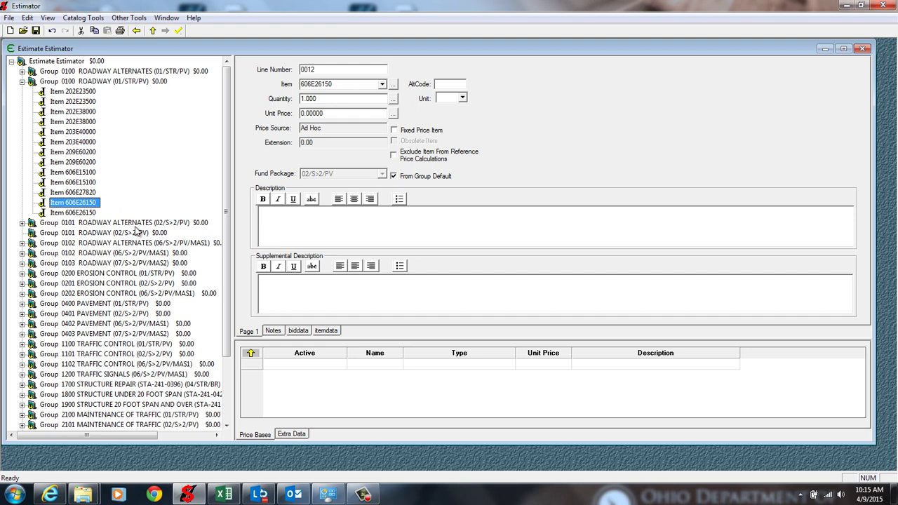
Delete the empty Group 0101 ROADWAY
{"action": "left_click", "coordinate": [112, 234]}
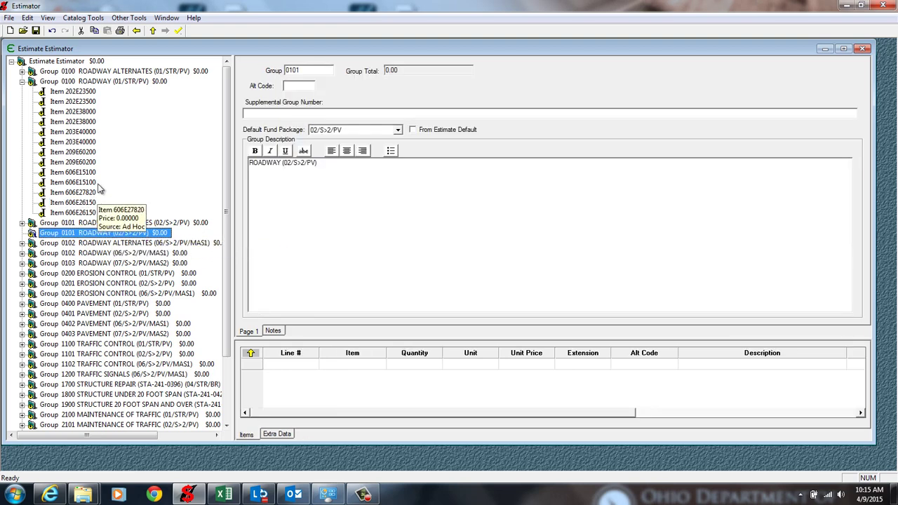
{"action": "right_click", "coordinate": [47, 236]}
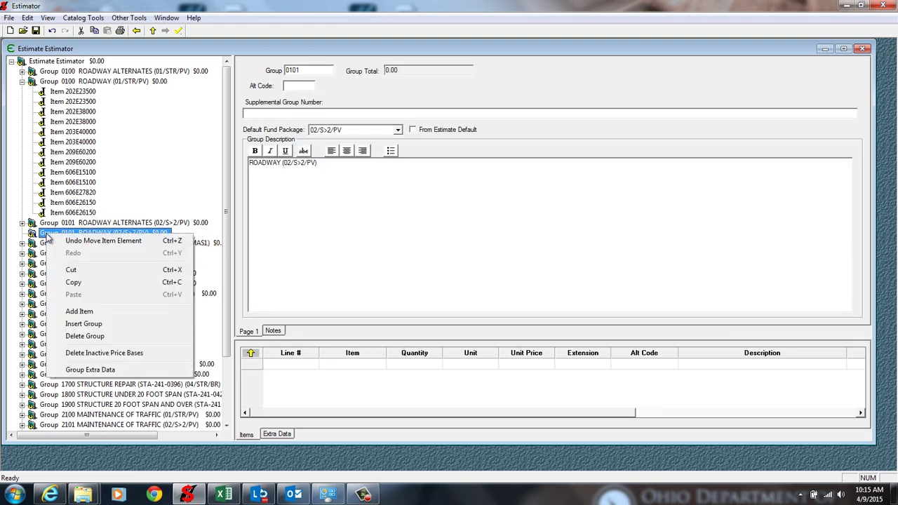
{"action": "left_click", "coordinate": [85, 336]}
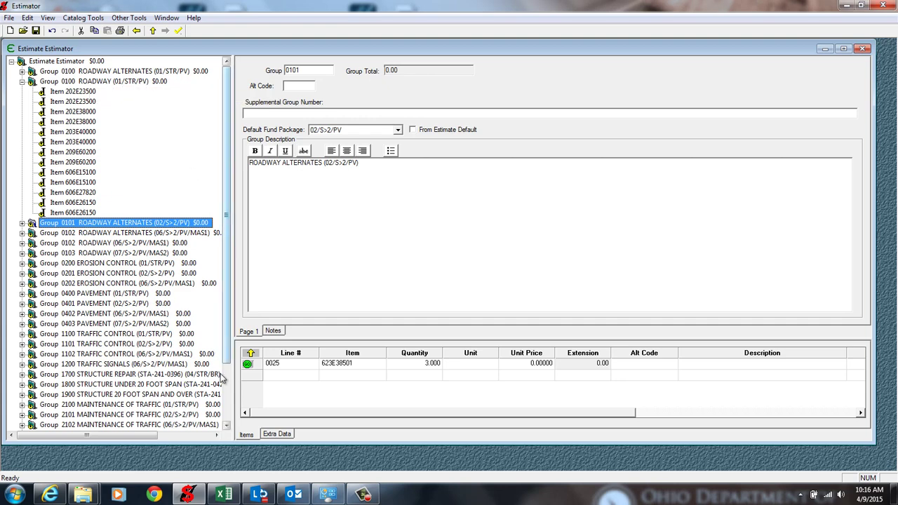
Rename Group 0100's description from 'ROADWAY (01/STR/PV)' to 'ROADWAY'
{"action": "left_click", "coordinate": [56, 61]}
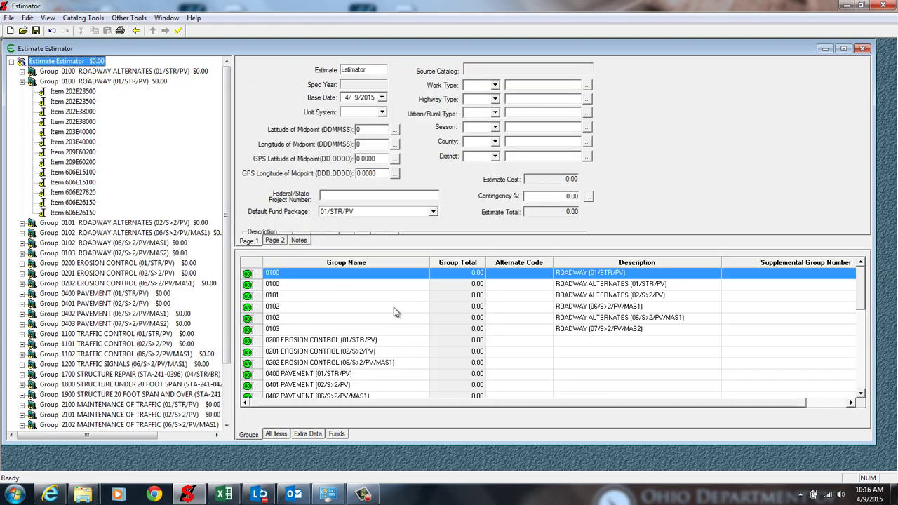
{"action": "left_click", "coordinate": [598, 274]}
{"action": "left_click", "coordinate": [632, 272]}
{"action": "key", "text": "BackSpace"}
{"action": "key", "text": "BackSpace"}
{"action": "key", "text": "BackSpace"}
{"action": "key", "text": "BackSpace"}
{"action": "key", "text": "BackSpace"}
{"action": "key", "text": "BackSpace"}
{"action": "key", "text": "BackSpace"}
{"action": "key", "text": "BackSpace"}
{"action": "key", "text": "BackSpace"}
{"action": "key", "text": "BackSpace"}
{"action": "key", "text": "BackSpace"}
{"action": "key", "text": "Return"}
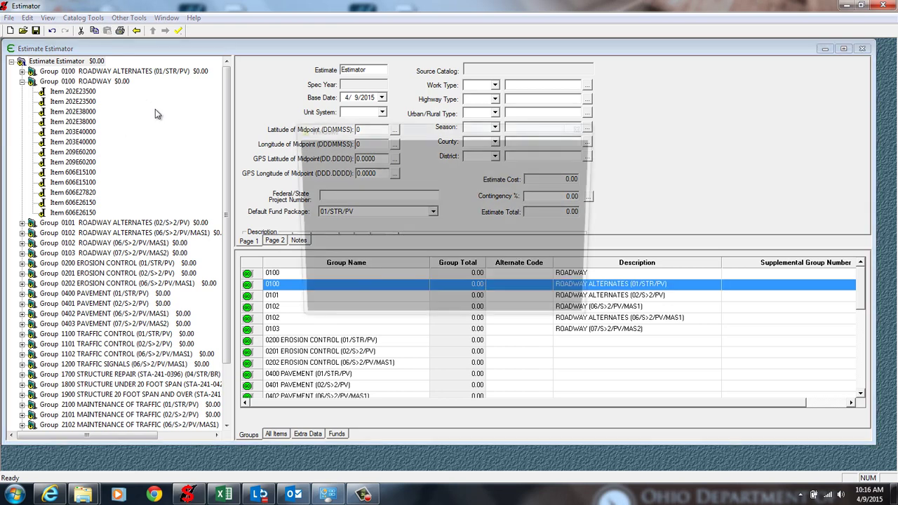
Dismiss the Windows colour-scheme notice and review the fund table and group list
{"action": "left_click", "coordinate": [583, 128]}
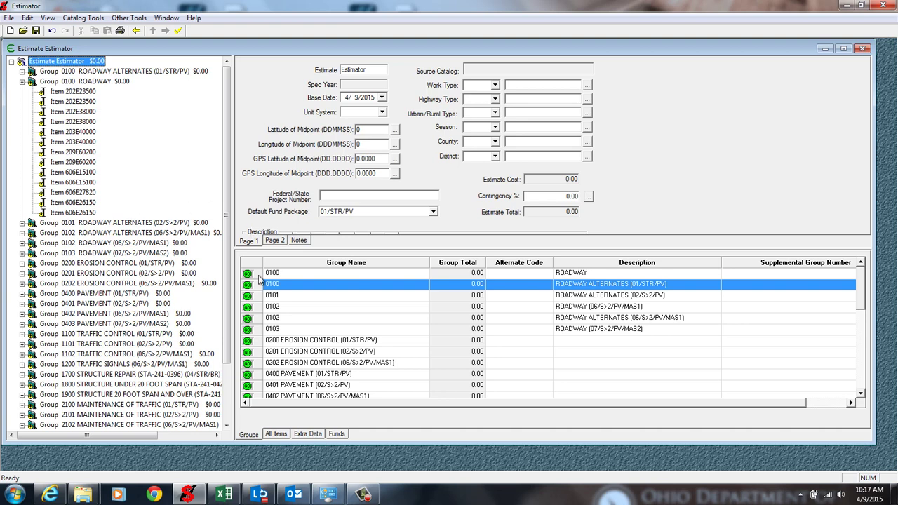
{"action": "left_click", "coordinate": [341, 435]}
{"action": "left_click", "coordinate": [254, 436]}
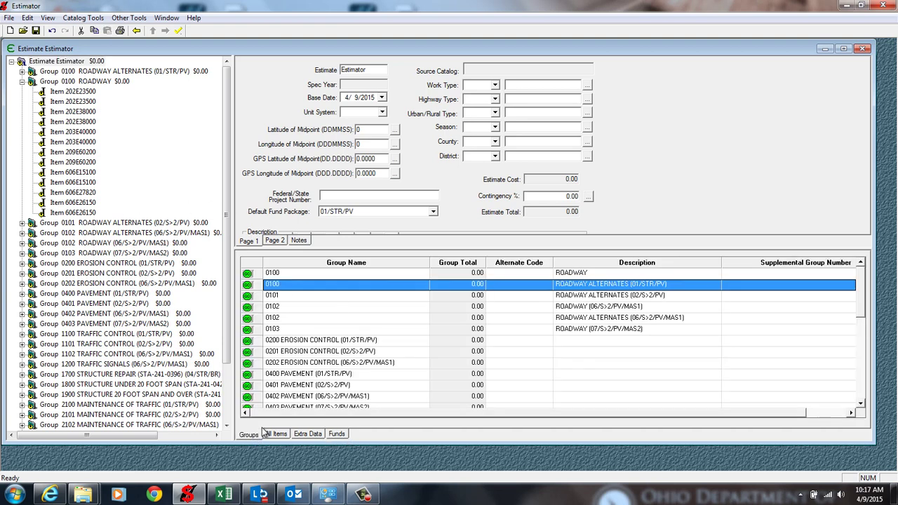
{"action": "left_click", "coordinate": [22, 81]}
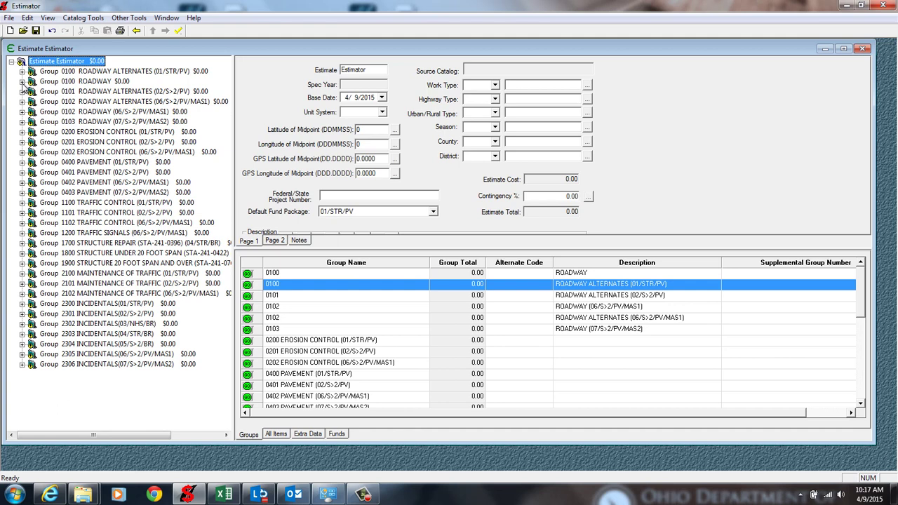
Bring up the details of Group 0100 ROADWAY ALTERNATES
{"action": "left_click", "coordinate": [123, 73]}
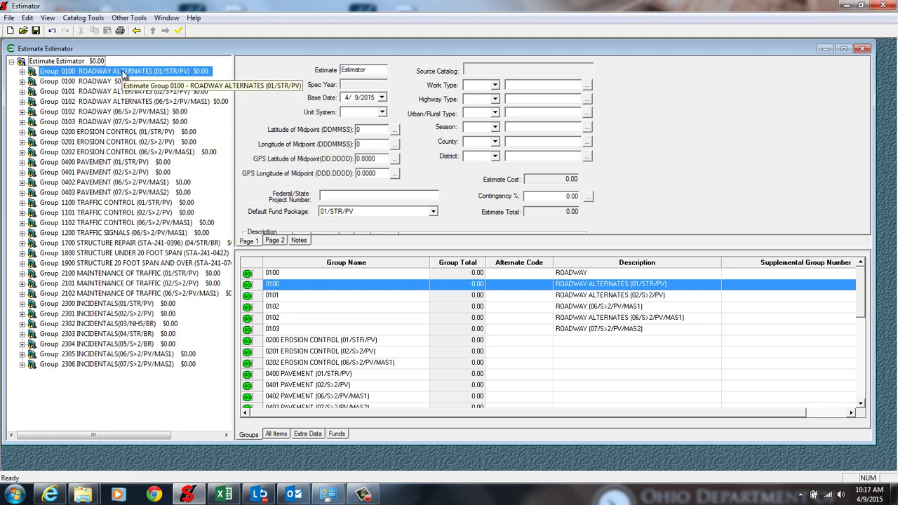
{"action": "left_click", "coordinate": [22, 72]}
{"action": "left_click", "coordinate": [22, 71]}
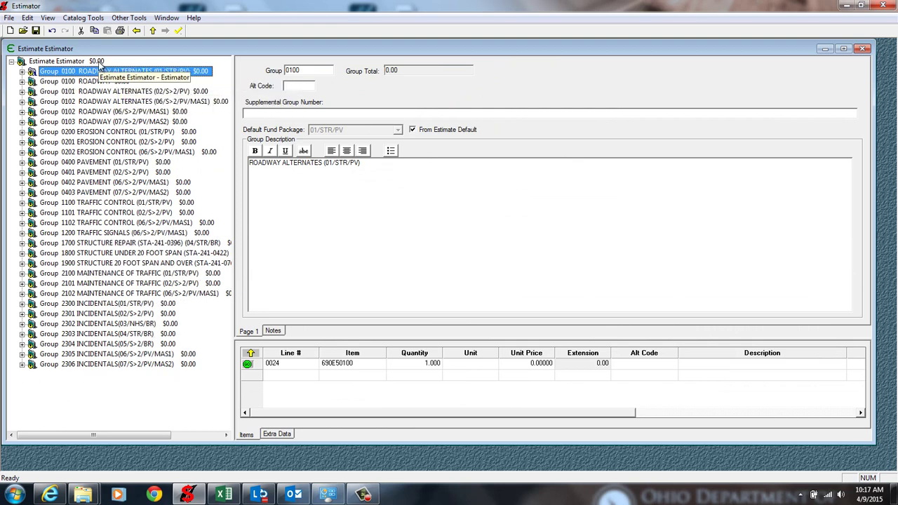
{"action": "left_click", "coordinate": [70, 61]}
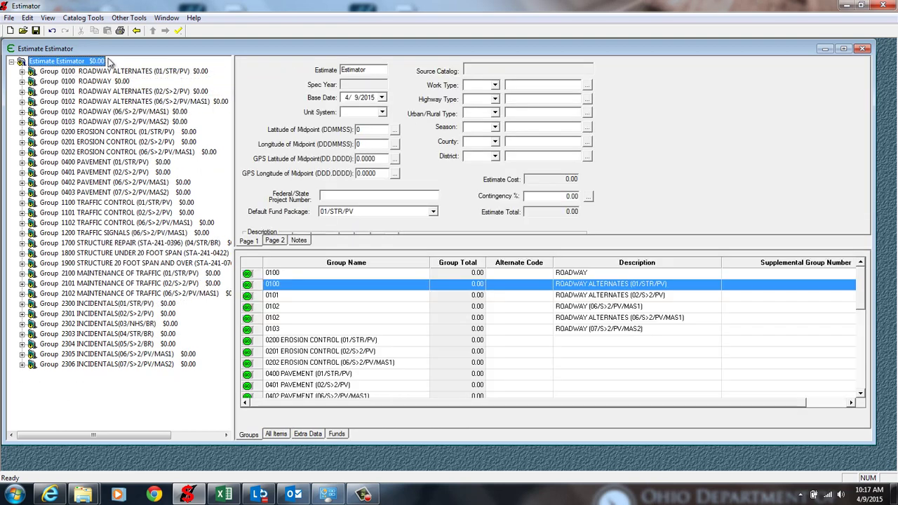
{"action": "left_click", "coordinate": [112, 72]}
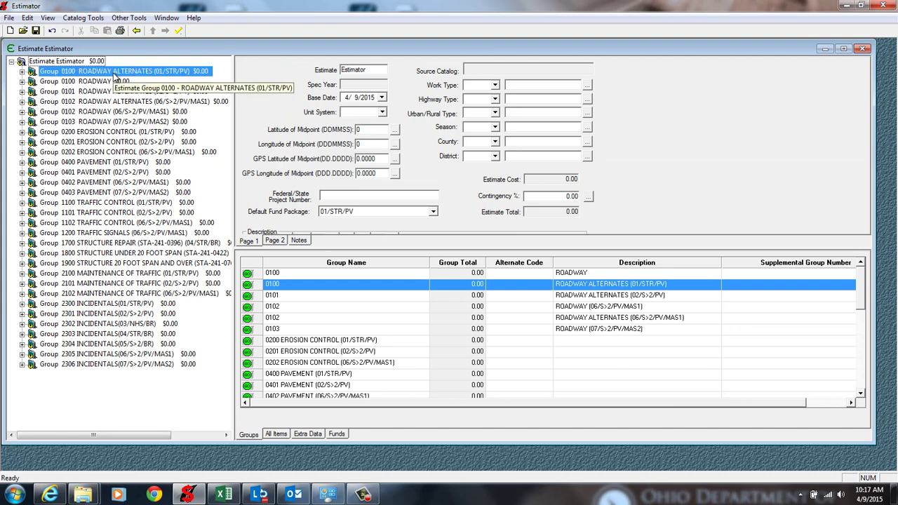